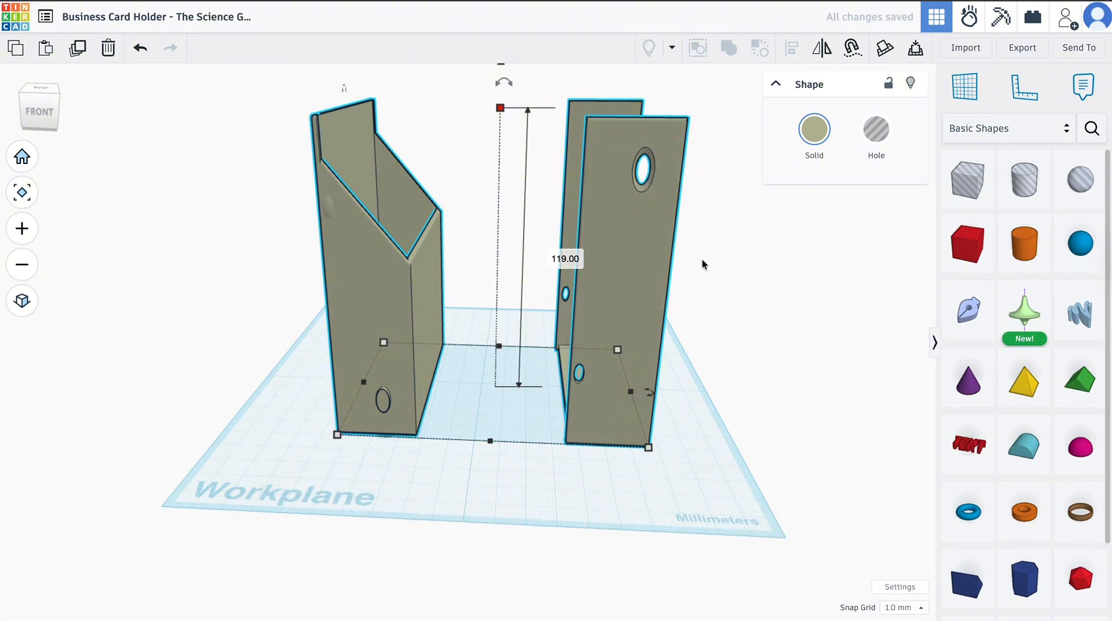
# Undo the last height change on the card holder model and clear the selection.
pyautogui.hotkey('ctrl', 'z')
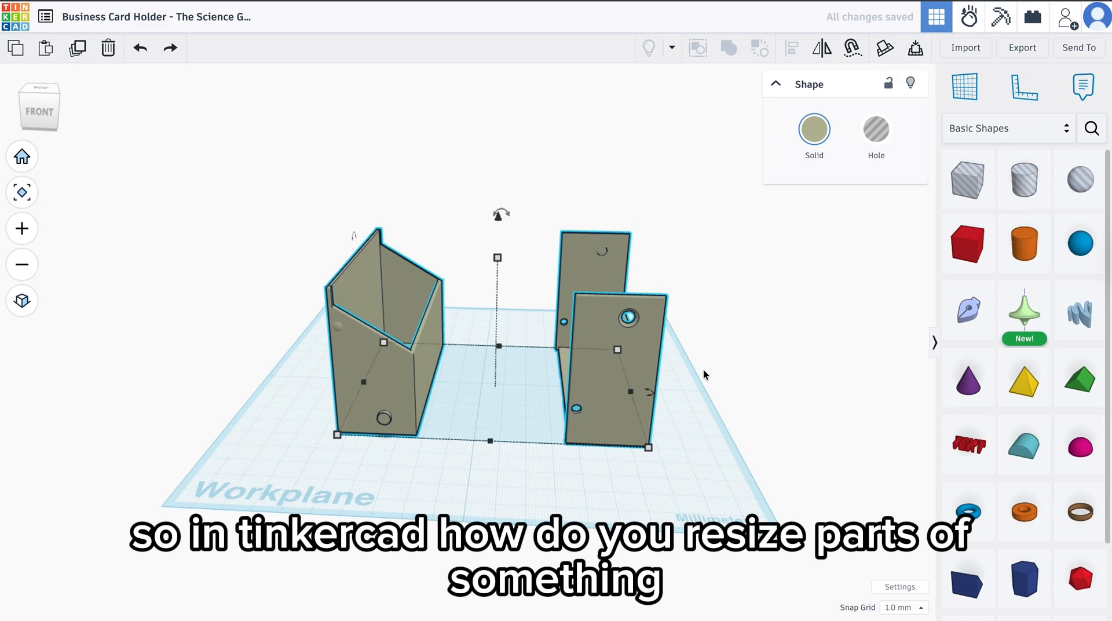
pyautogui.click(696, 434)
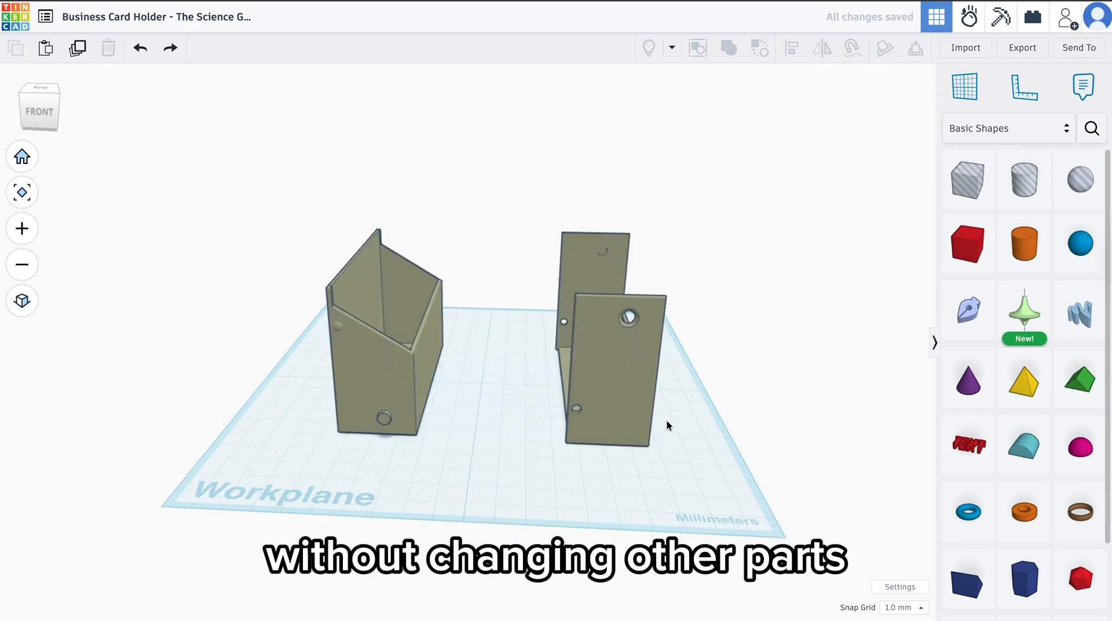
pyautogui.click(581, 399)
pyautogui.click(711, 435)
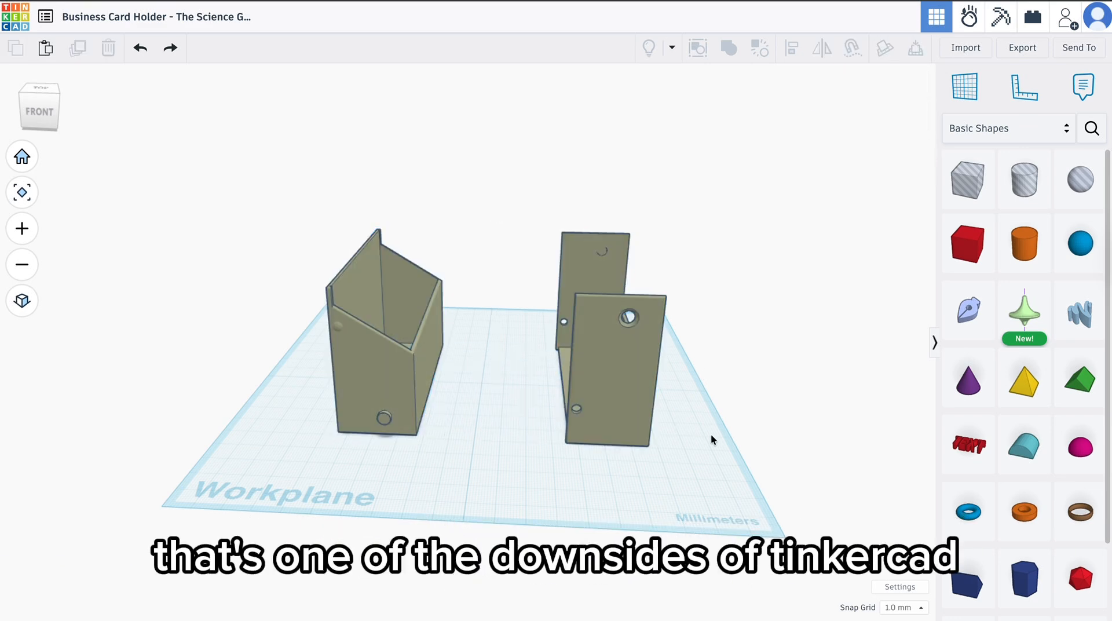
# Move the whole model 91 mm back, then duplicate it and place the copy 135 mm in front of the original.
pyautogui.scroll(-4, 711, 433)
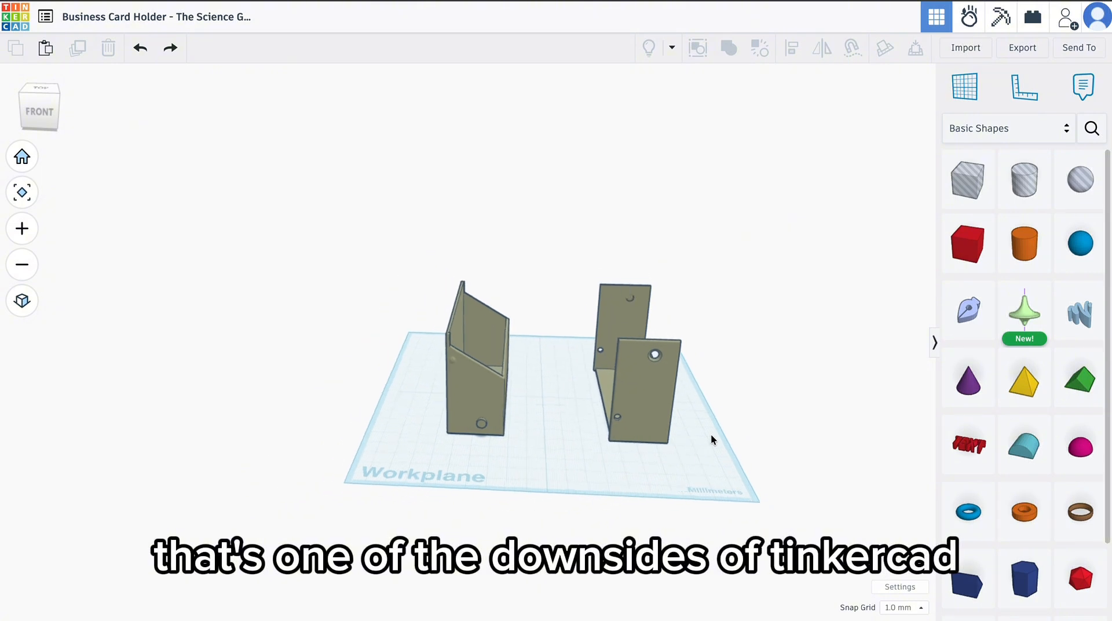
pyautogui.moveTo(682, 439); pyautogui.dragTo(617, 524, button='middle')
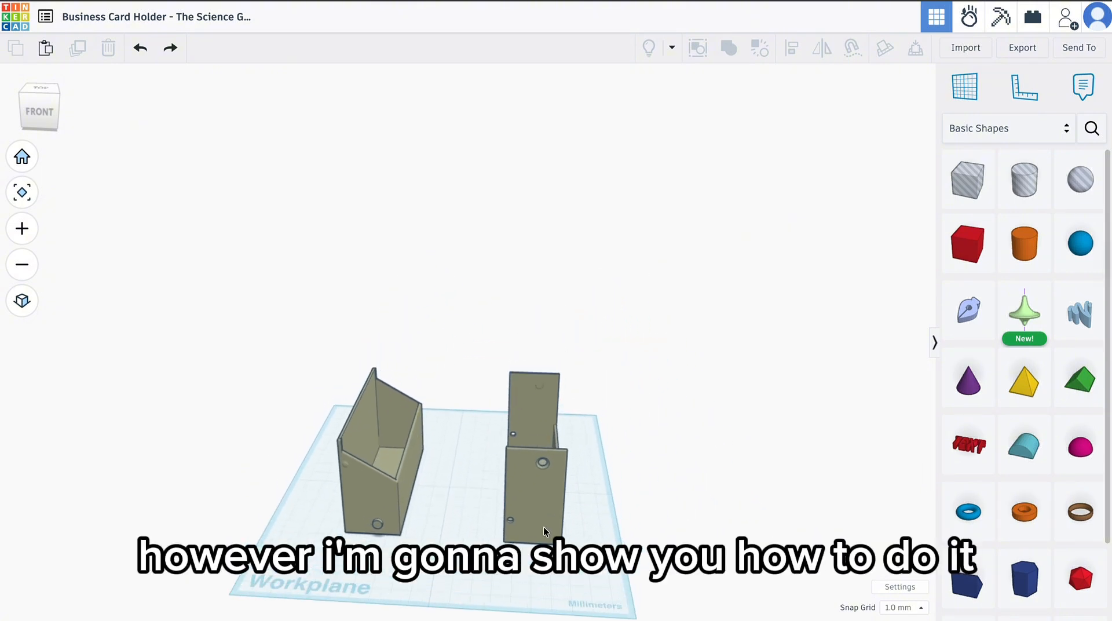
pyautogui.hotkey('ctrl', 'a')
pyautogui.moveTo(533, 520); pyautogui.dragTo(451, 436)
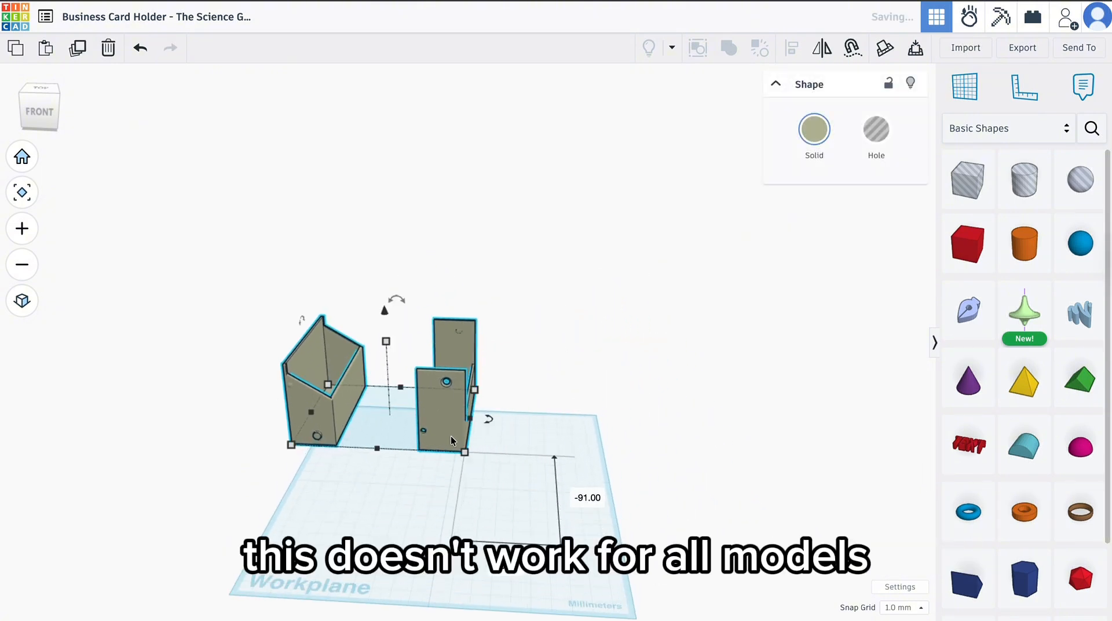
pyautogui.click(78, 57)
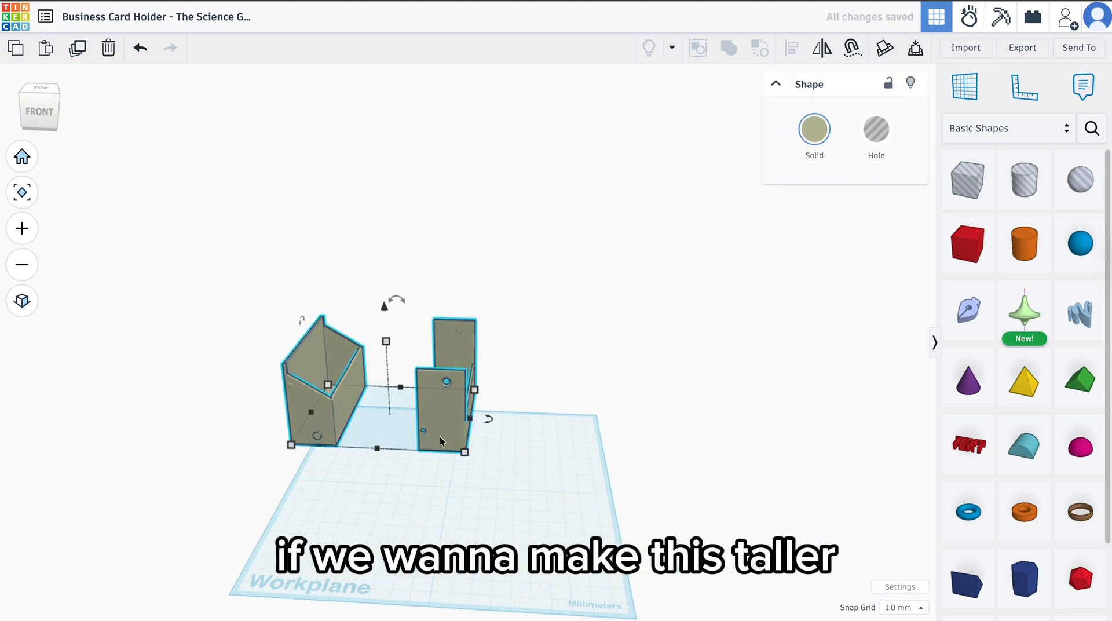
pyautogui.moveTo(440, 437); pyautogui.dragTo(407, 578)
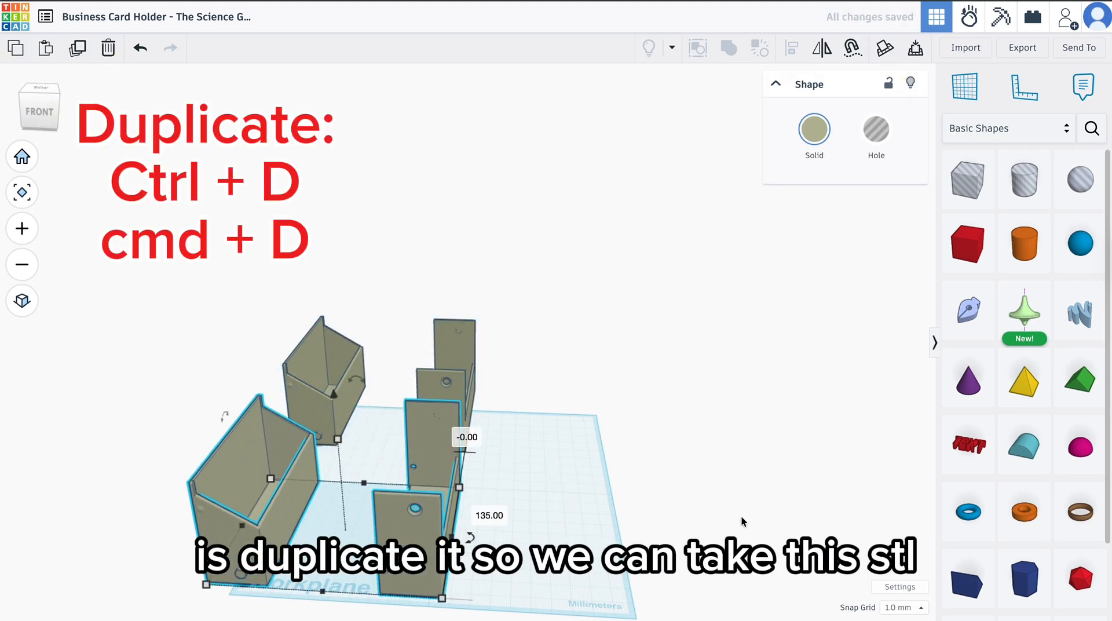
# Add a hole box enclosing the front copy's flap piece, about 62 mm wide, 110 mm long and 67 mm high.
pyautogui.click(968, 179)
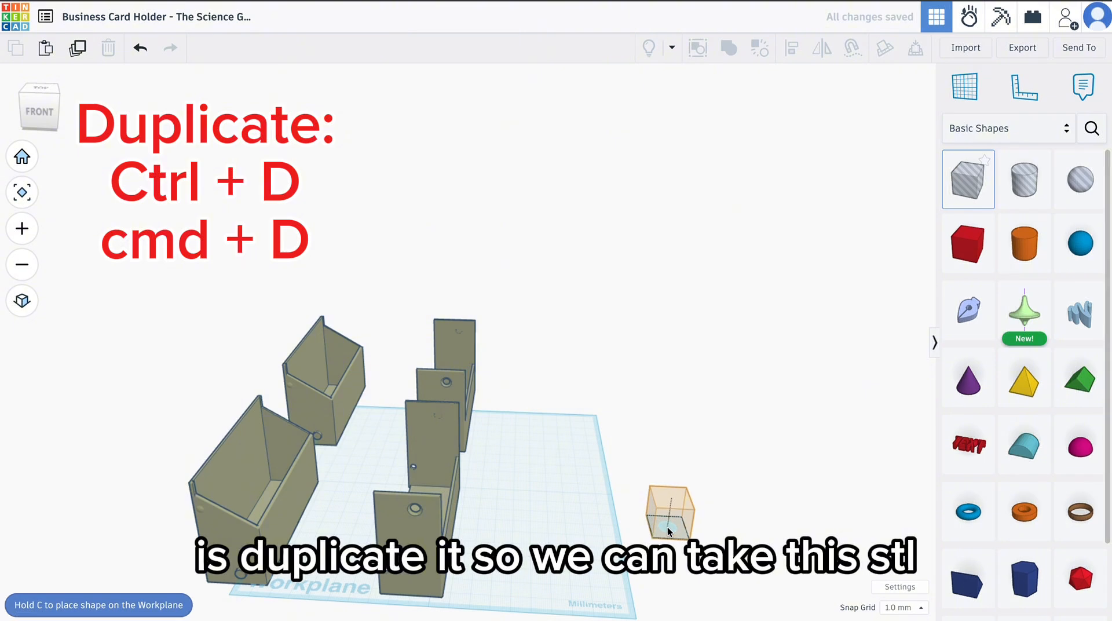
pyautogui.moveTo(578, 548); pyautogui.dragTo(634, 464, button='middle')
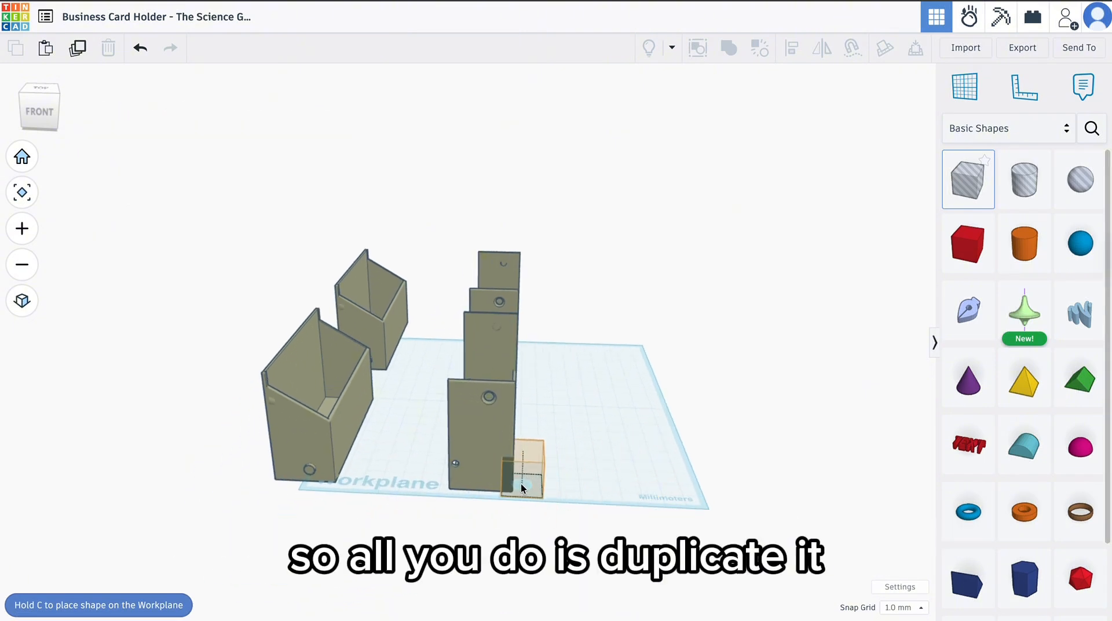
pyautogui.click(520, 483)
pyautogui.moveTo(502, 479); pyautogui.dragTo(440, 403)
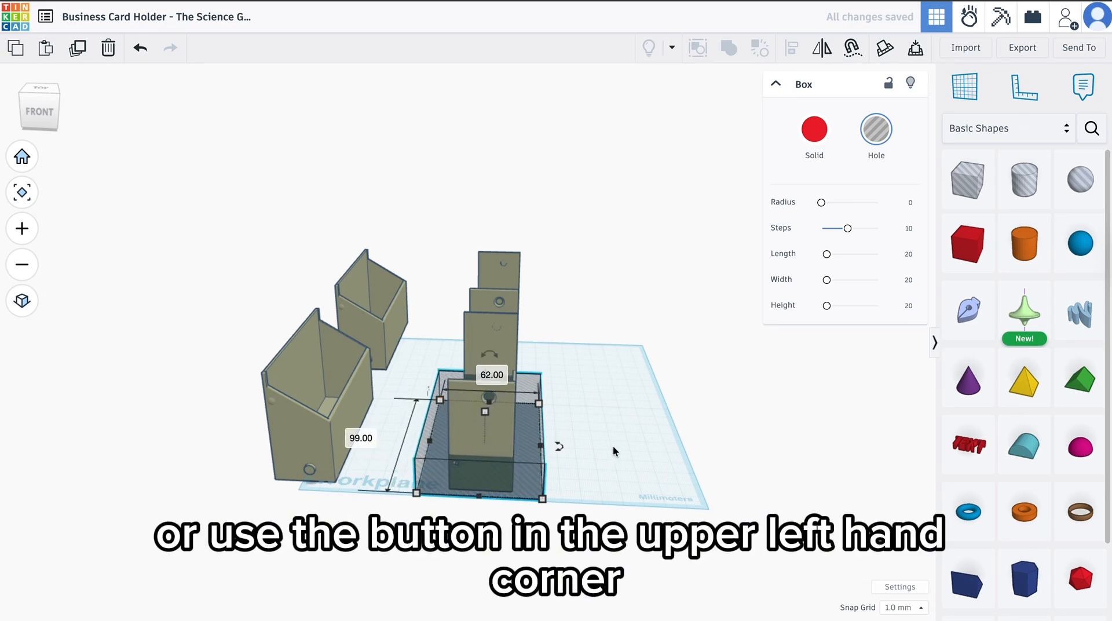
pyautogui.moveTo(613, 446); pyautogui.dragTo(395, 479, button='right')
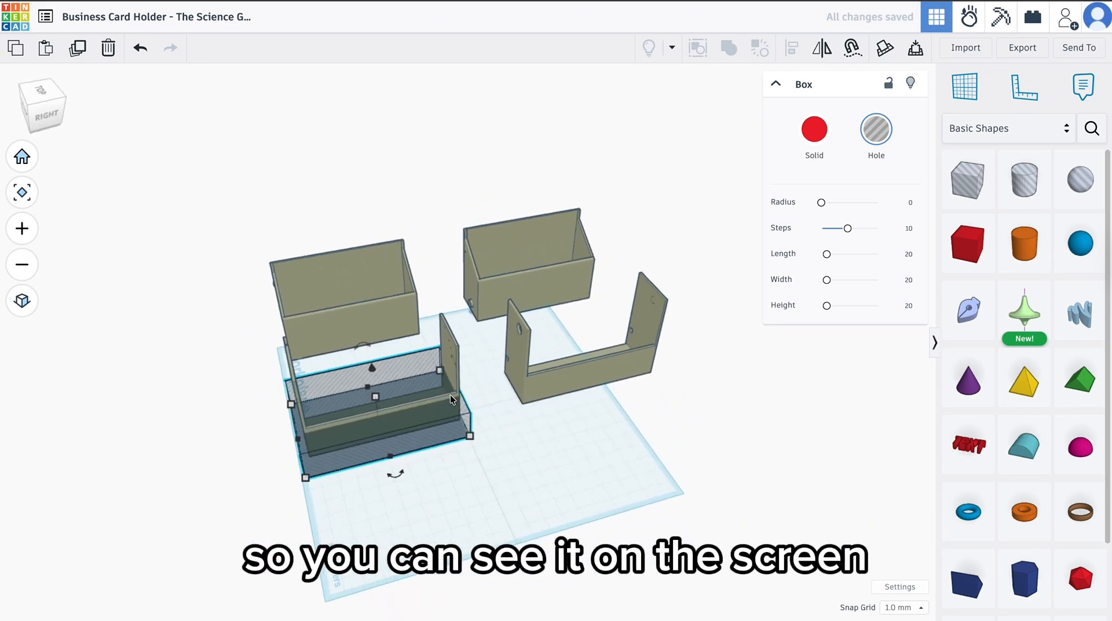
pyautogui.moveTo(456, 399); pyautogui.dragTo(470, 397)
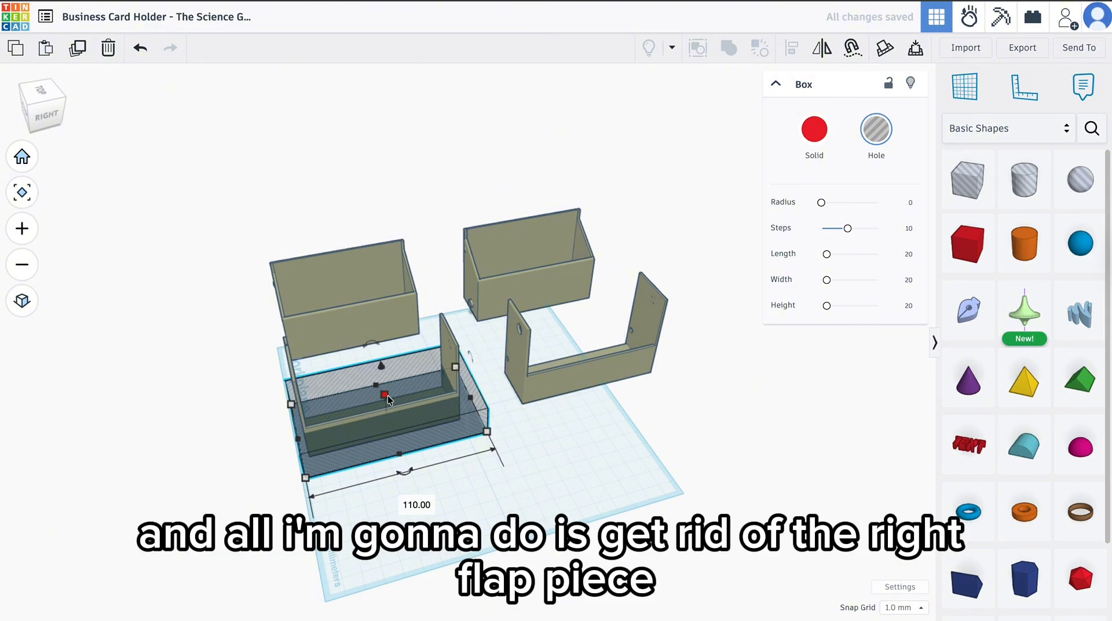
pyautogui.moveTo(388, 395); pyautogui.dragTo(385, 335)
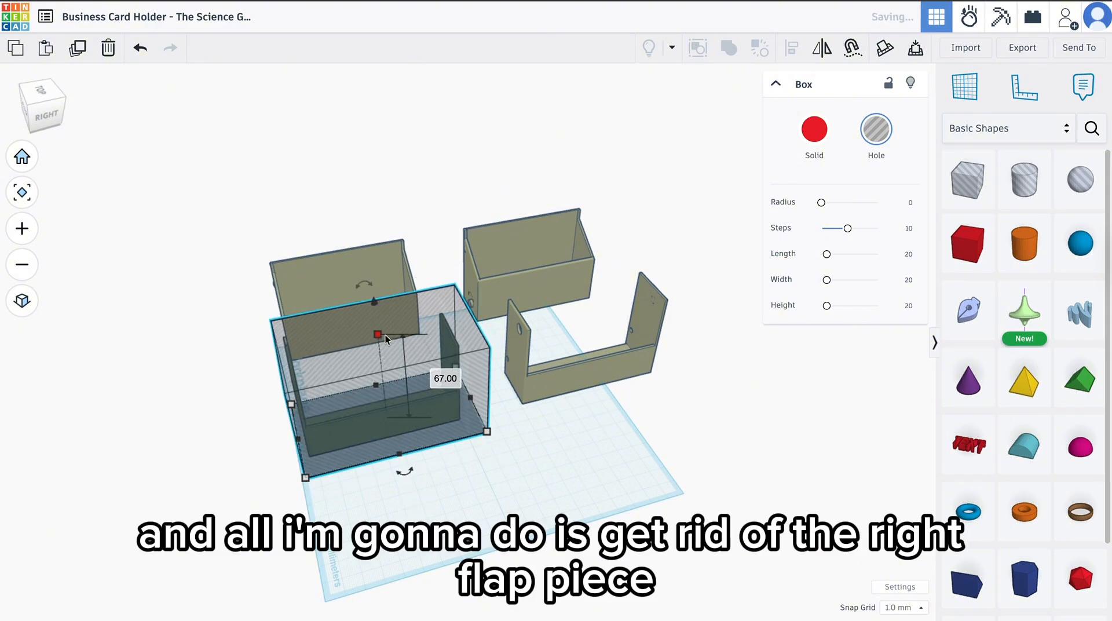
# Duplicate the hole box and move the copy 90 mm sideways and 135 mm back to enclose the rear holder piece.
pyautogui.moveTo(384, 503); pyautogui.dragTo(496, 502, button='middle')
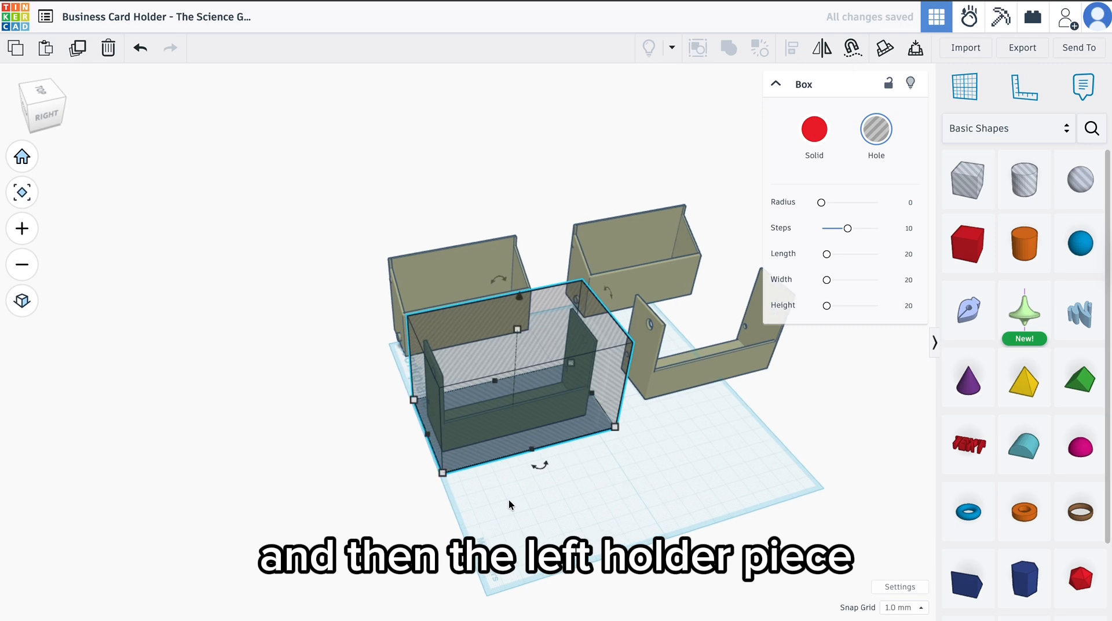
pyautogui.moveTo(509, 499); pyautogui.dragTo(582, 499)
pyautogui.moveTo(544, 497); pyautogui.dragTo(732, 507, button='right')
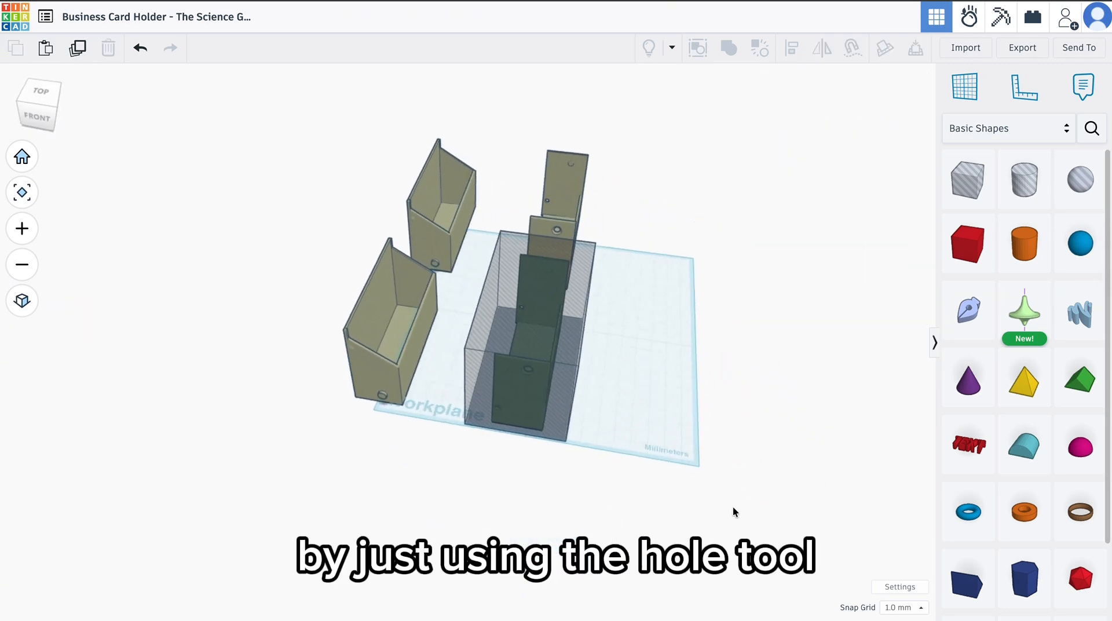
pyautogui.click(565, 415)
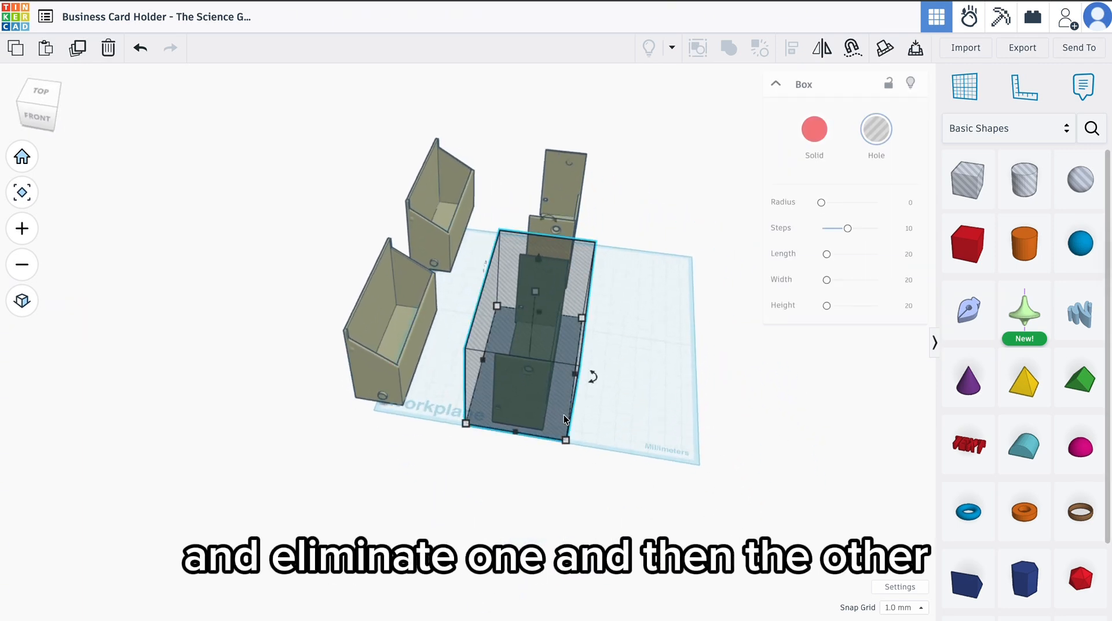
pyautogui.click(82, 48)
pyautogui.moveTo(476, 374); pyautogui.dragTo(391, 221)
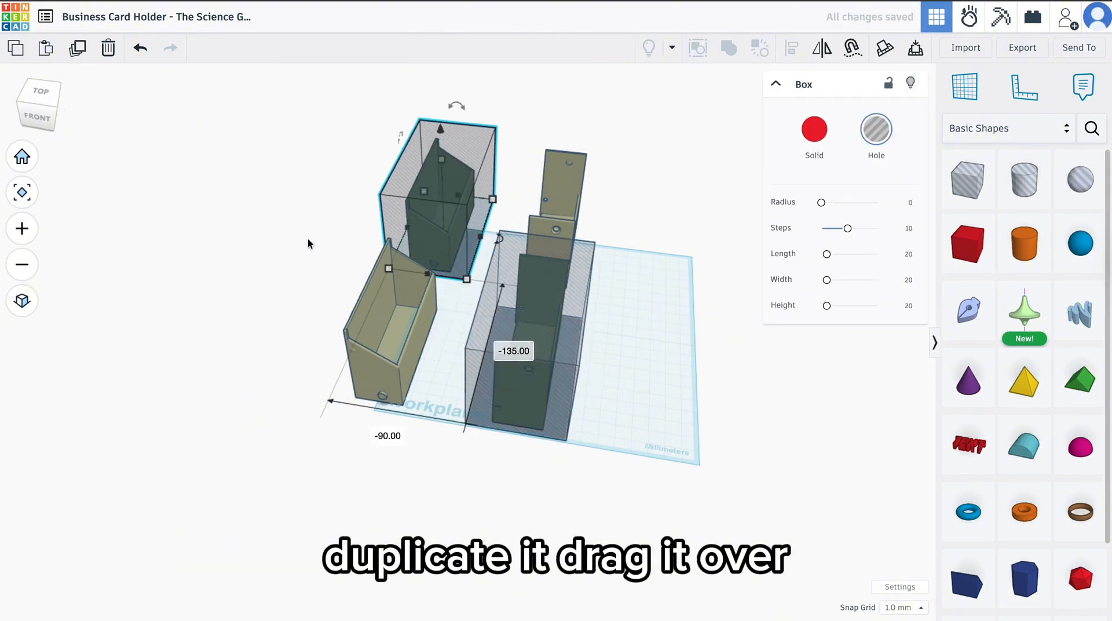
# Group each model copy with its hole box to cut away one piece, leaving the holder and flap as separate objects.
pyautogui.moveTo(307, 239); pyautogui.dragTo(348, 287, button='right')
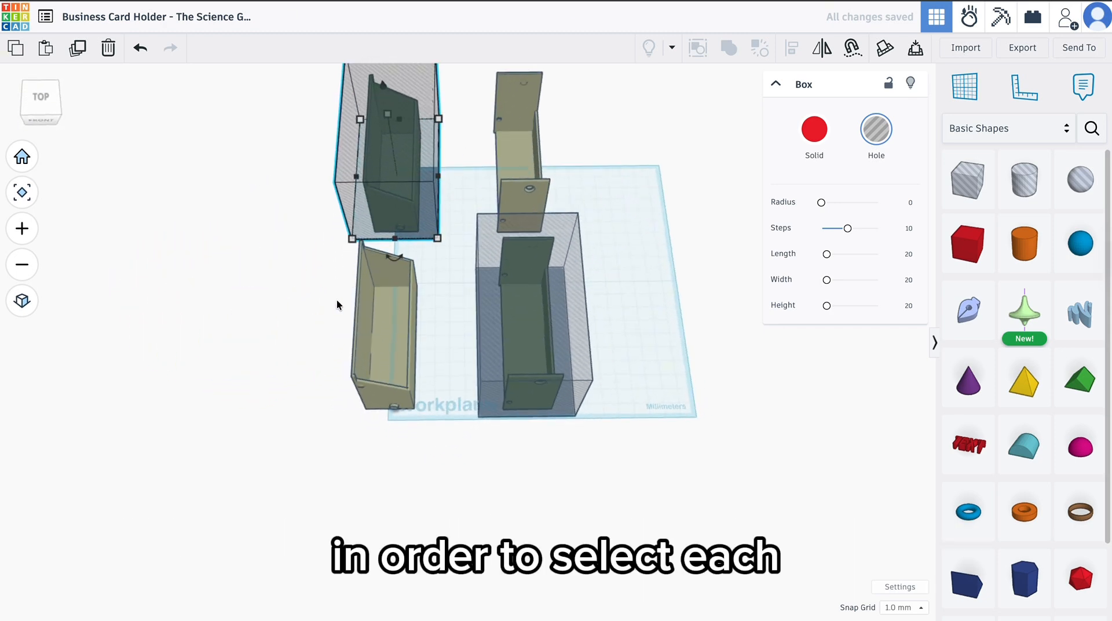
pyautogui.moveTo(336, 300); pyautogui.dragTo(554, 325)
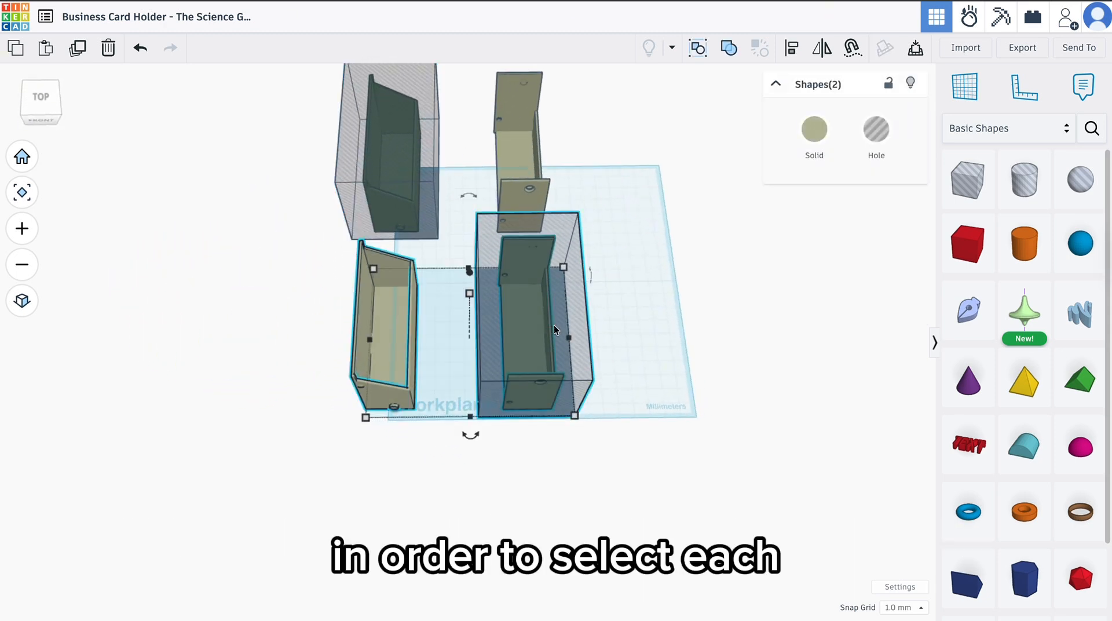
pyautogui.click(725, 49)
pyautogui.moveTo(329, 137); pyautogui.dragTo(544, 149)
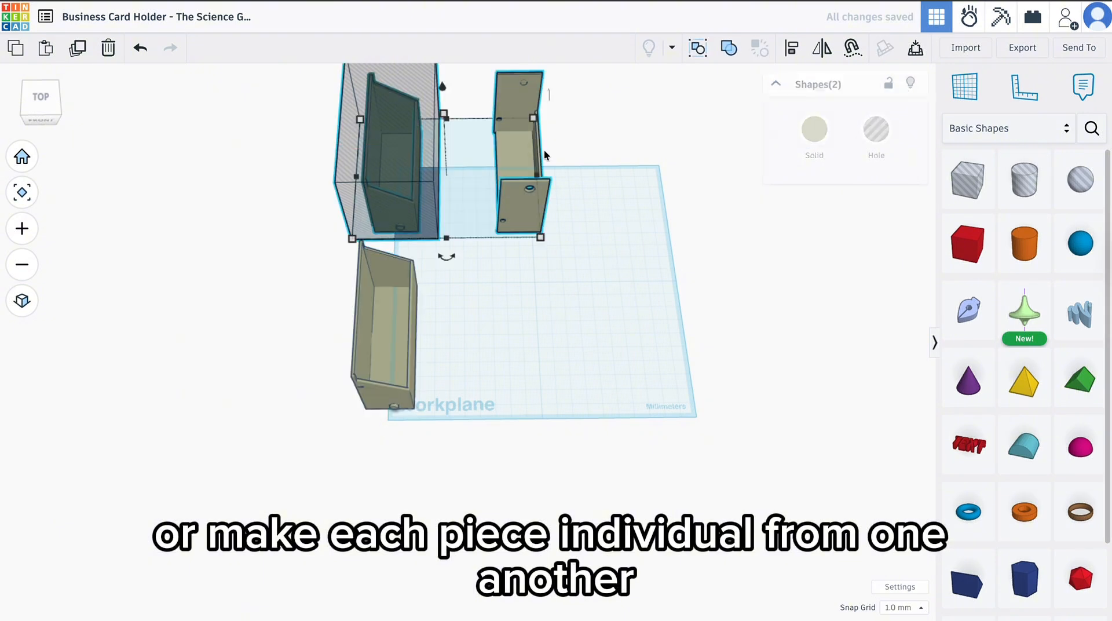
pyautogui.click(729, 48)
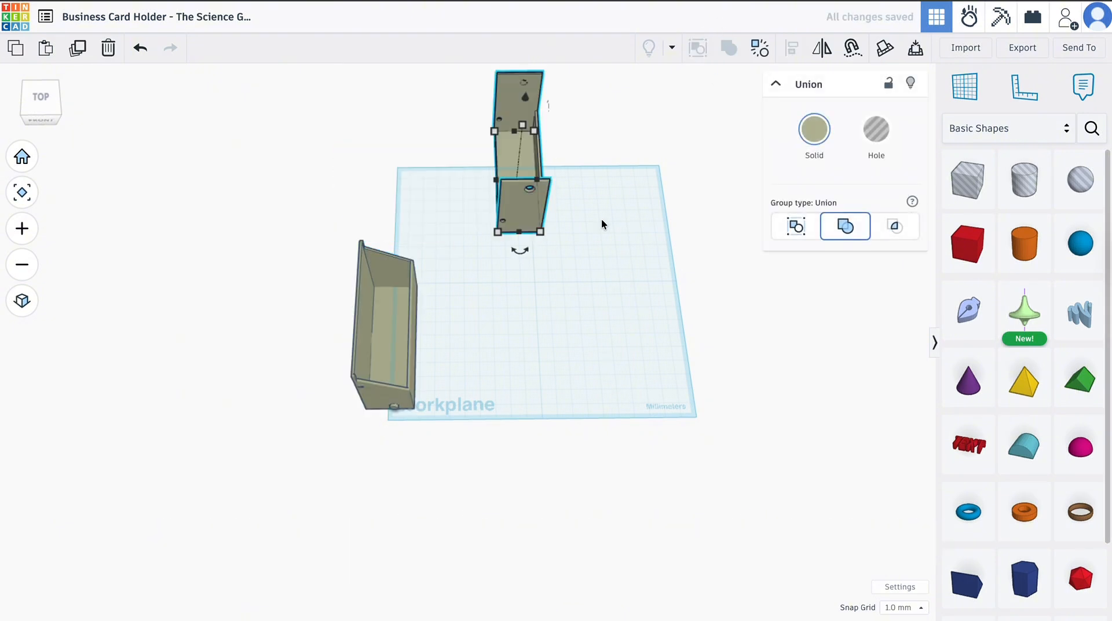
# Move the separated flap piece and holder piece onto the workplane, side by side with a gap between them.
pyautogui.moveTo(529, 223); pyautogui.dragTo(614, 356)
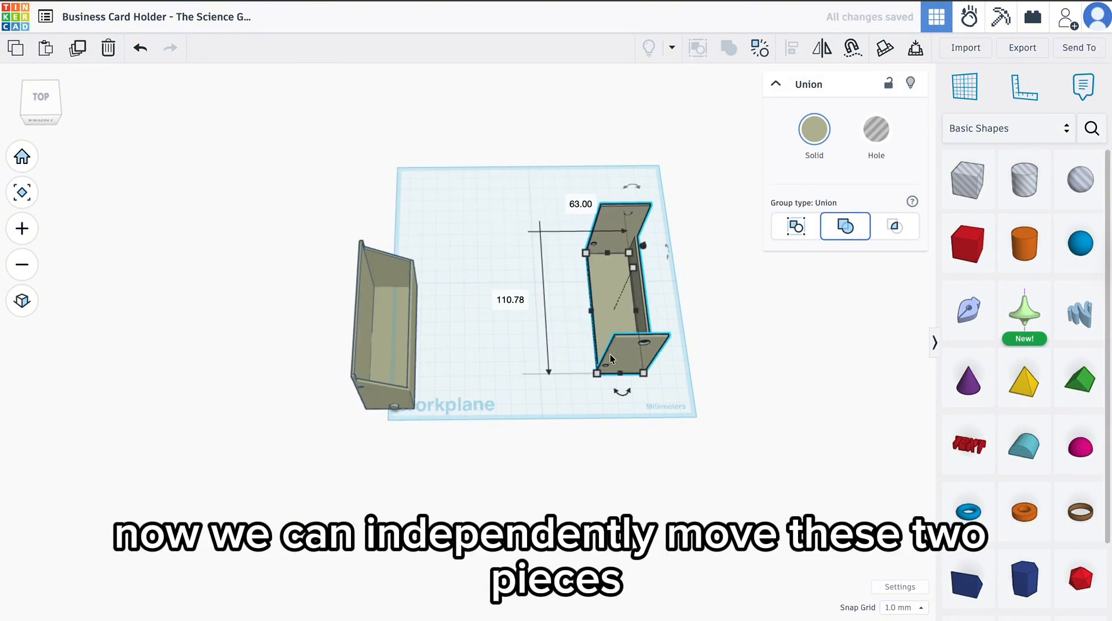
pyautogui.moveTo(404, 357); pyautogui.dragTo(485, 326)
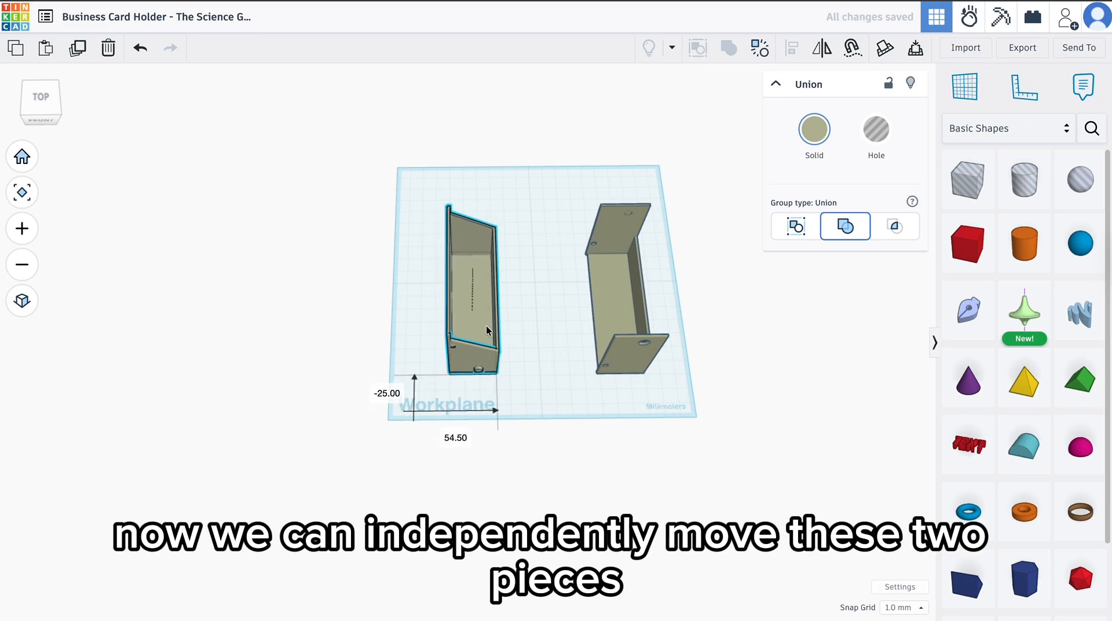
pyautogui.moveTo(553, 360); pyautogui.dragTo(548, 290, button='right')
pyautogui.scroll(2, 545, 367)
pyautogui.scroll(4, 545, 367)
pyautogui.click(545, 367)
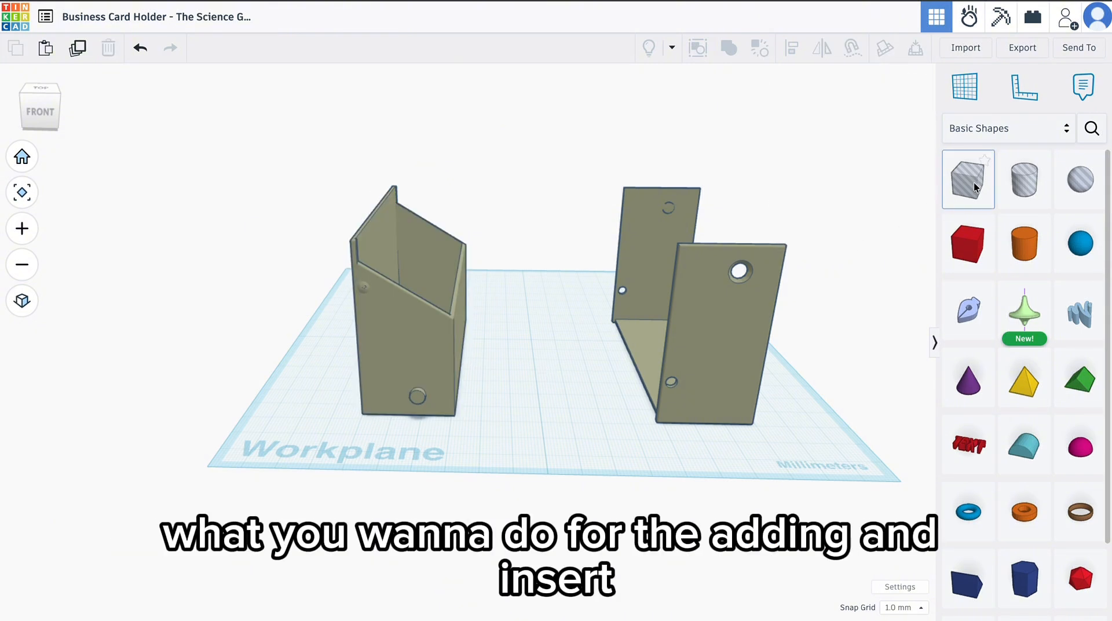
# Place a hole box around the lower part of the holder piece and make it 24 mm high.
pyautogui.moveTo(967, 180); pyautogui.dragTo(380, 300)
pyautogui.moveTo(529, 399); pyautogui.dragTo(510, 382, button='right')
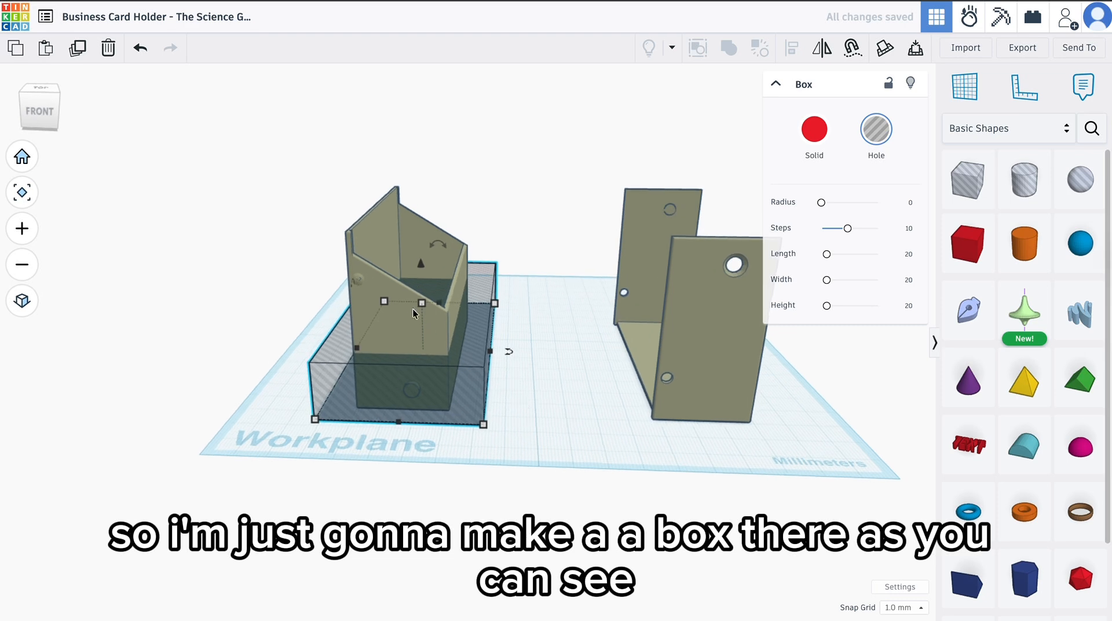
pyautogui.moveTo(422, 306); pyautogui.dragTo(422, 327)
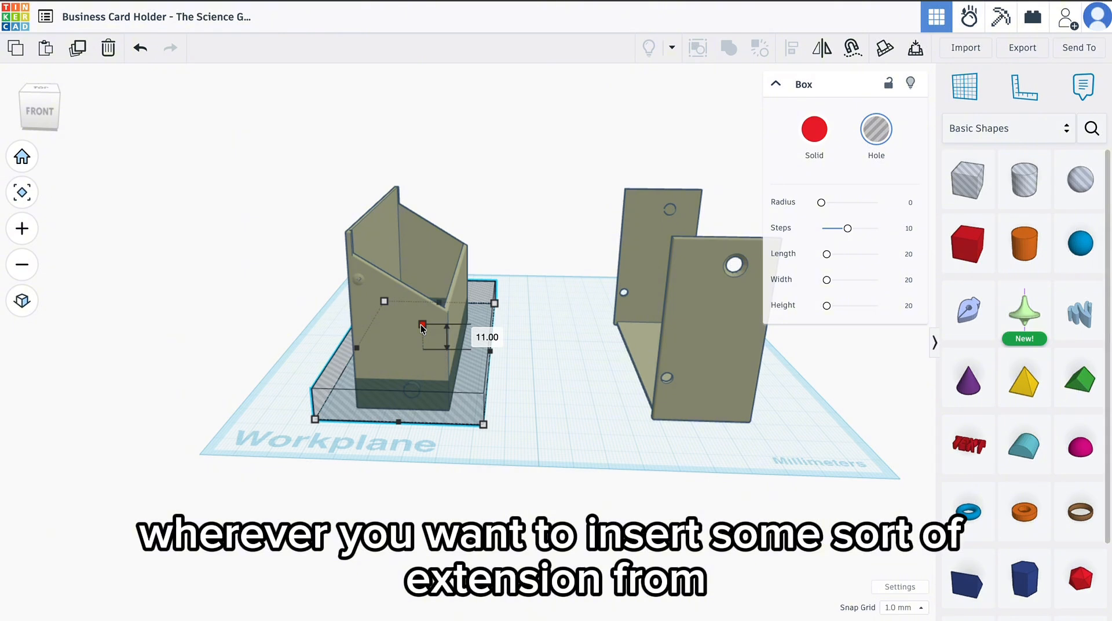
pyautogui.moveTo(421, 326); pyautogui.dragTo(421, 297)
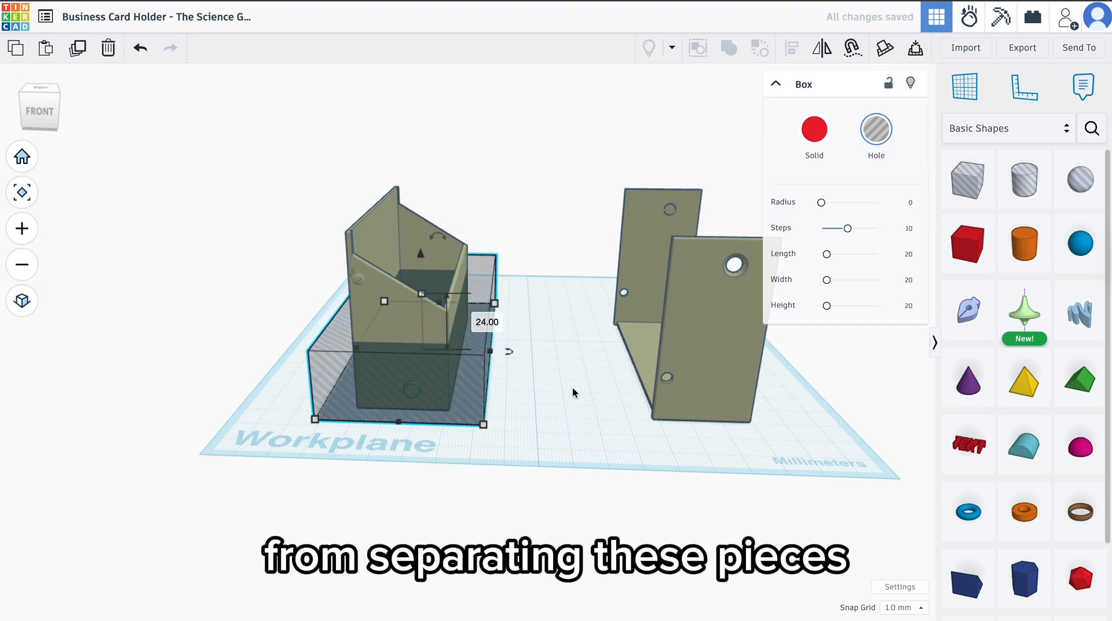
pyautogui.moveTo(572, 387); pyautogui.dragTo(494, 397, button='middle')
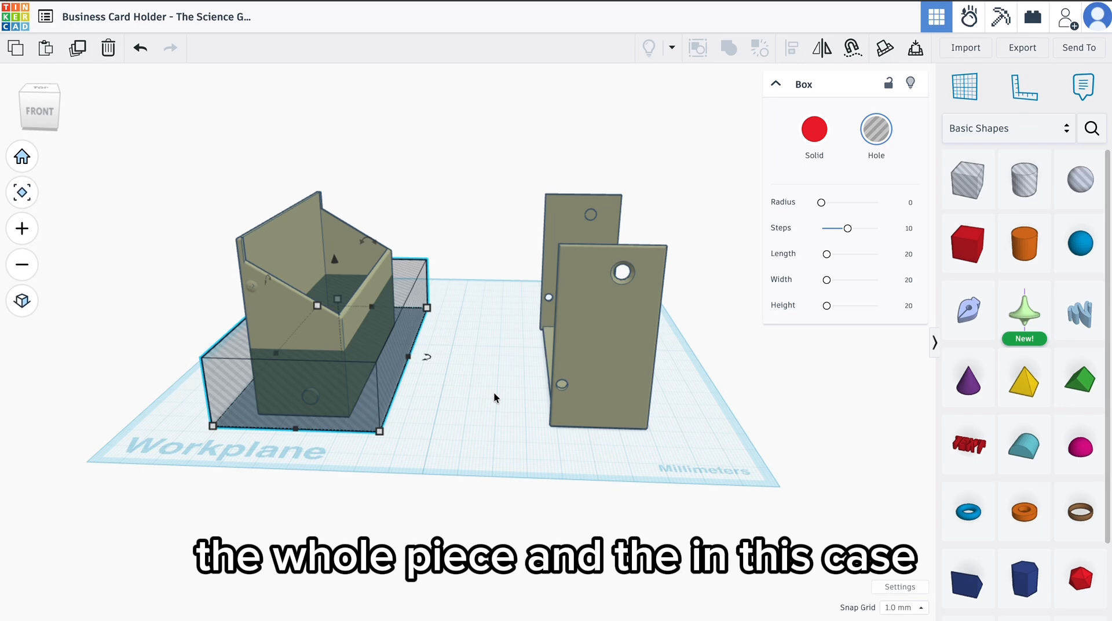
pyautogui.moveTo(494, 398); pyautogui.dragTo(530, 400, button='right')
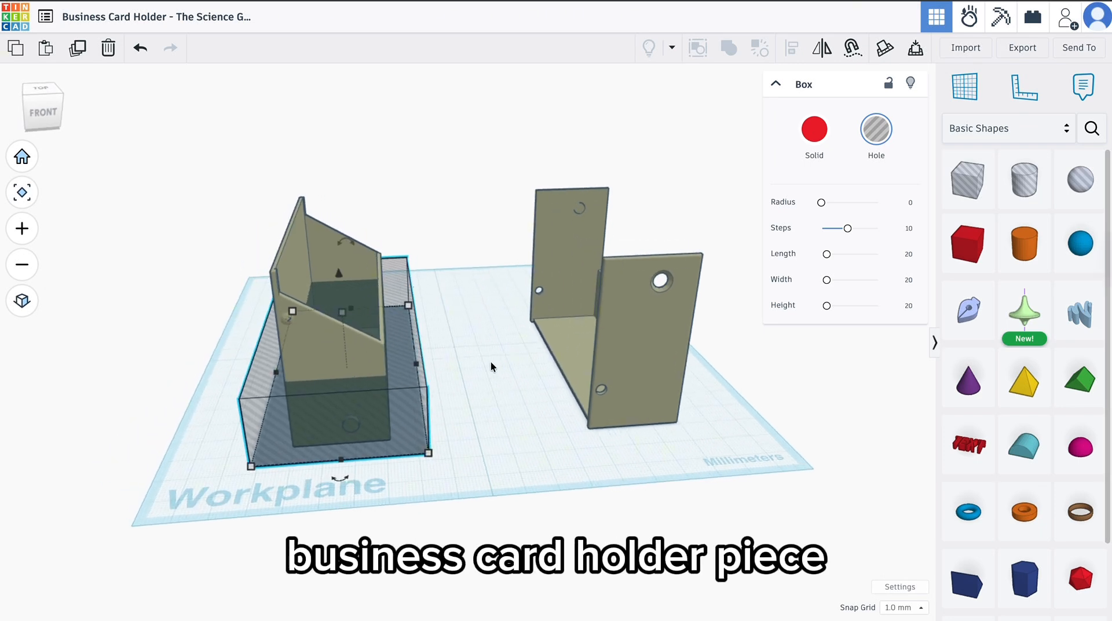
pyautogui.moveTo(482, 361); pyautogui.dragTo(349, 331)
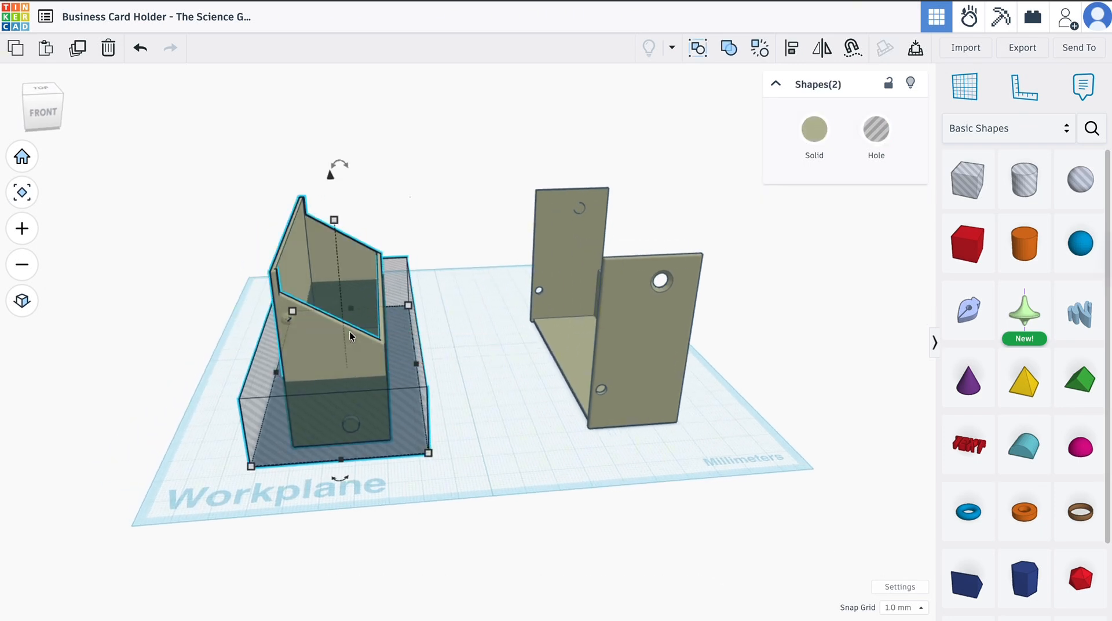
pyautogui.click(724, 53)
pyautogui.moveTo(522, 356); pyautogui.dragTo(626, 324, button='right')
pyautogui.hotkey('ctrl', 'z')
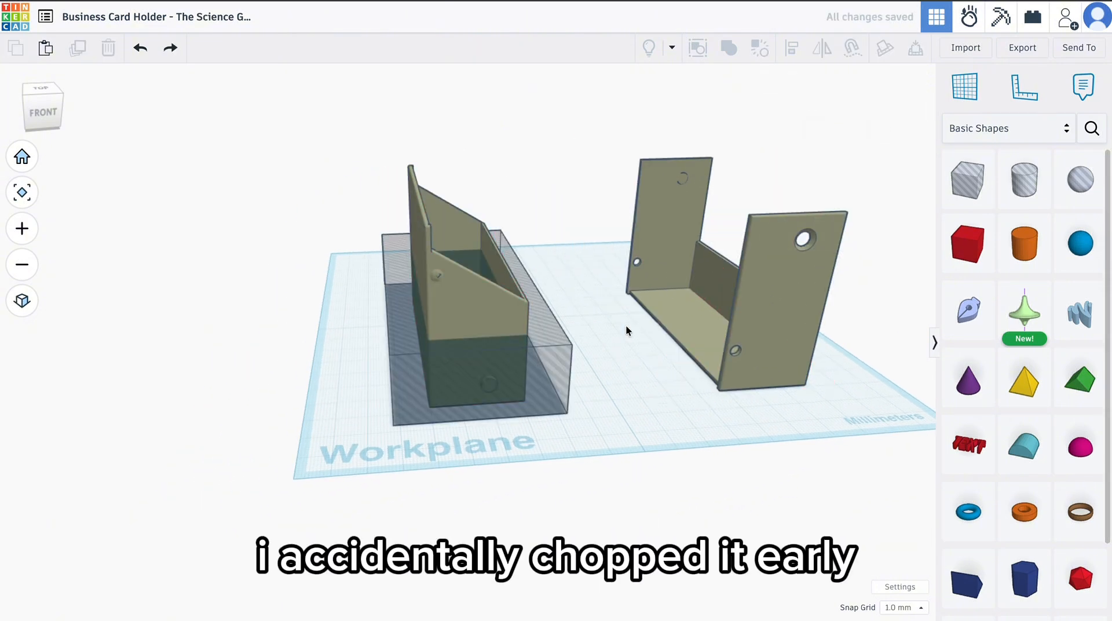
# Duplicate the holder piece together with its hole box and place the copy beside the original, away from the flap piece.
pyautogui.moveTo(541, 446); pyautogui.dragTo(452, 353)
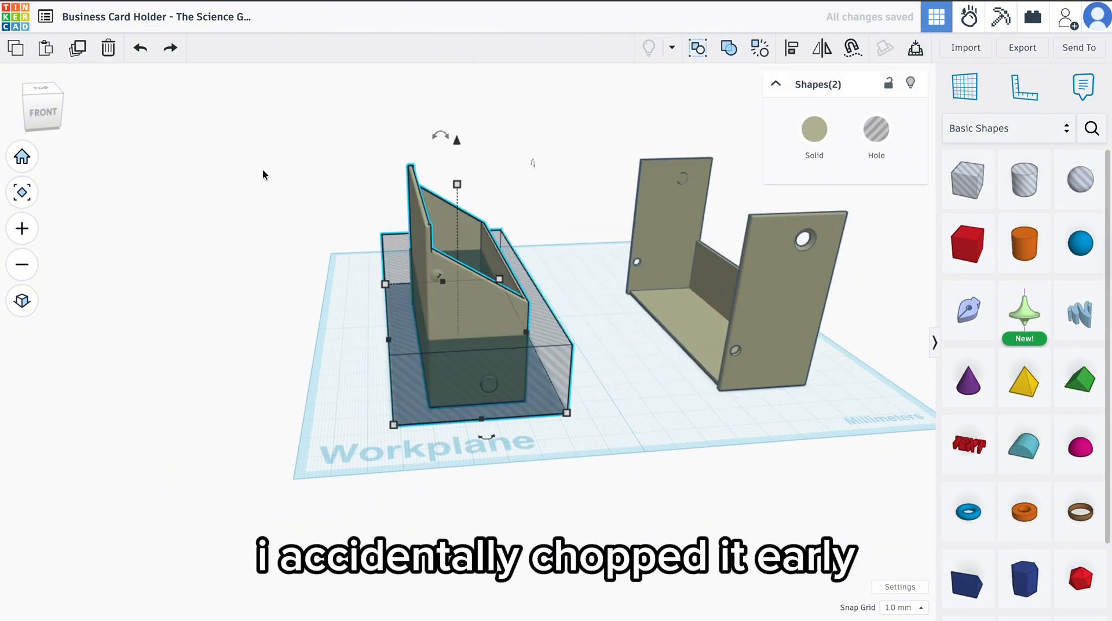
pyautogui.hotkey('ctrl', 'd')
pyautogui.moveTo(474, 314); pyautogui.dragTo(228, 335)
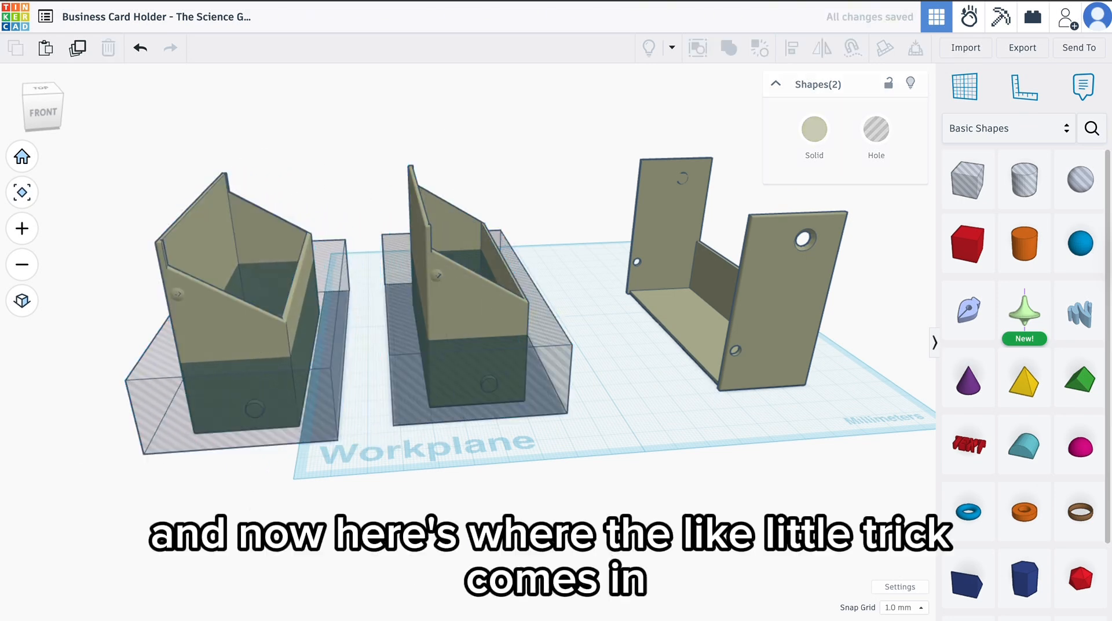
# Flip the outer holder copy's hole box above its cutting plane to 51 mm high and group both to leave only the base.
pyautogui.click(322, 429)
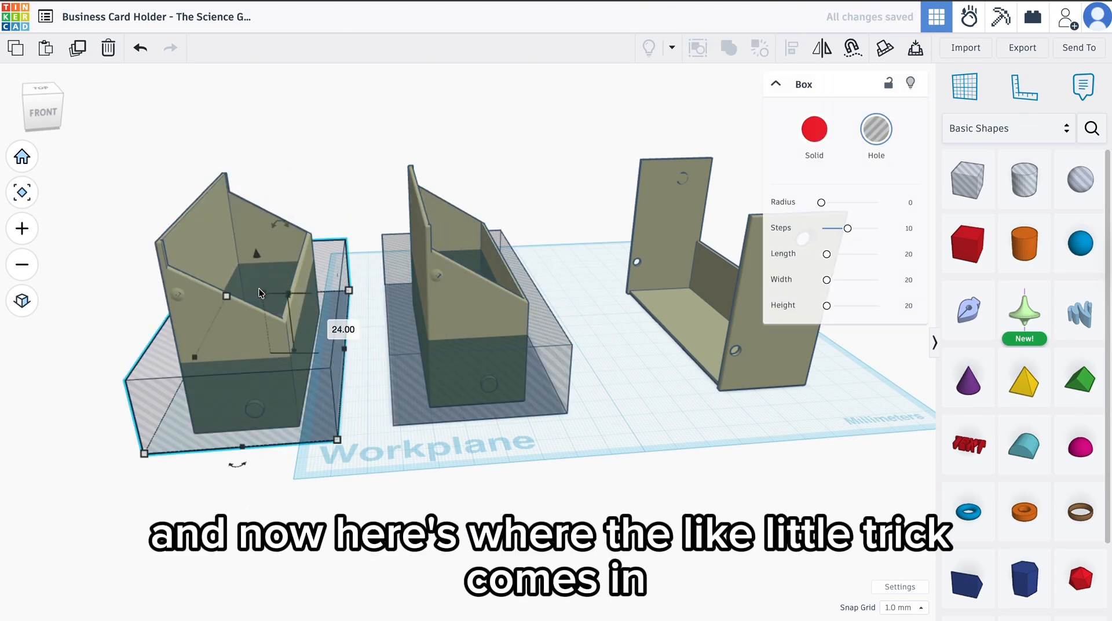
pyautogui.moveTo(308, 482); pyautogui.dragTo(316, 405, button='right')
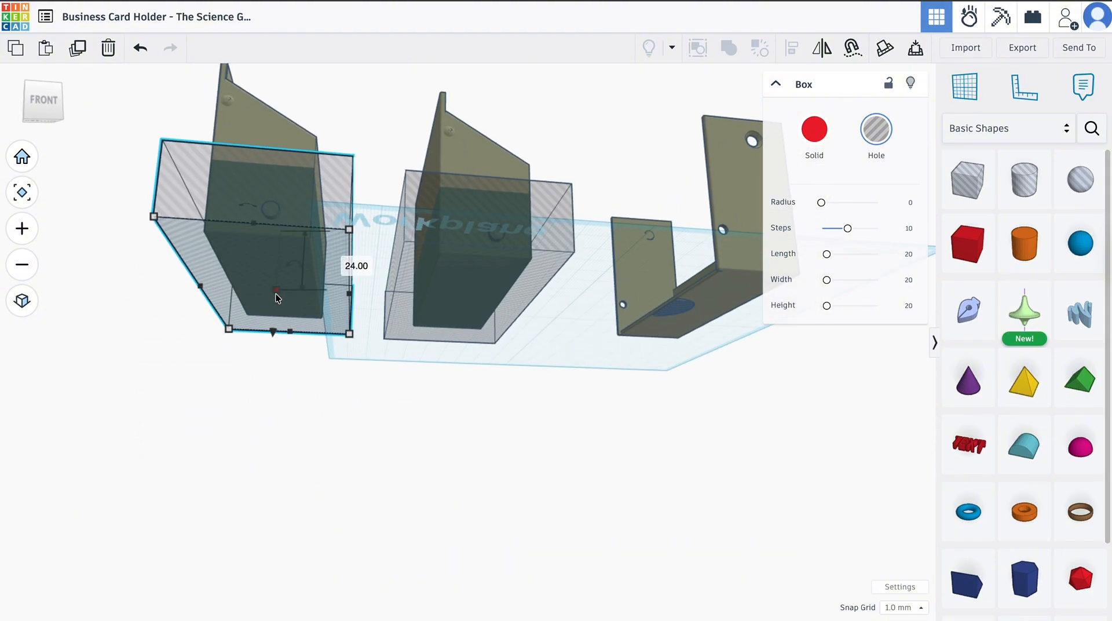
pyautogui.moveTo(273, 331); pyautogui.dragTo(270, 121)
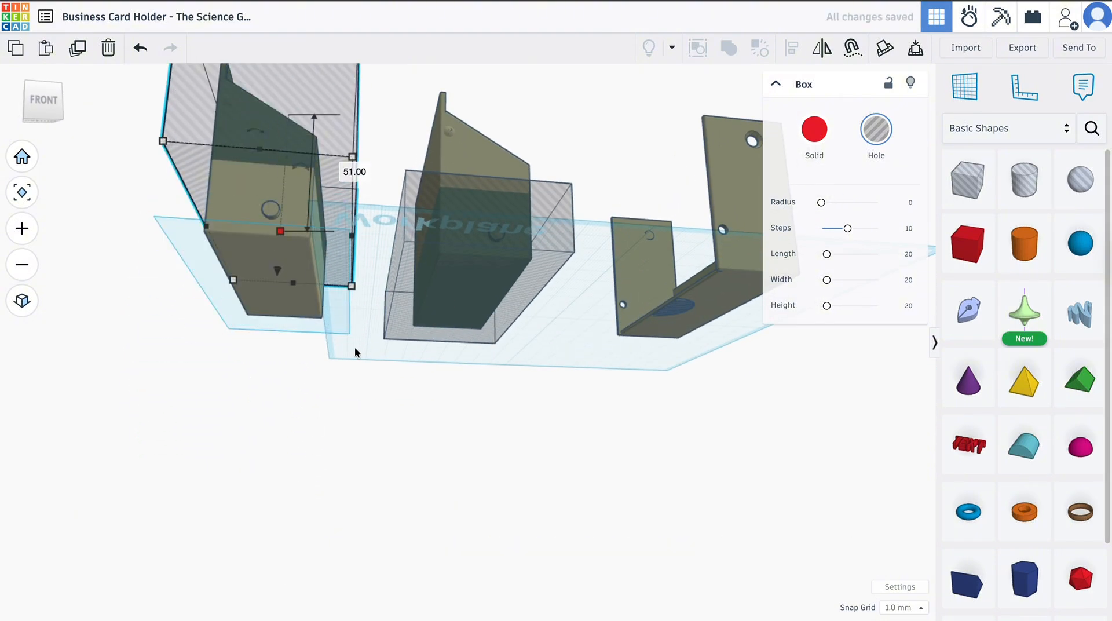
pyautogui.moveTo(364, 351)
pyautogui.mouseDown(button='right')
pyautogui.moveTo(367, 430)
pyautogui.moveTo(363, 334)
pyautogui.mouseUp(button='right')
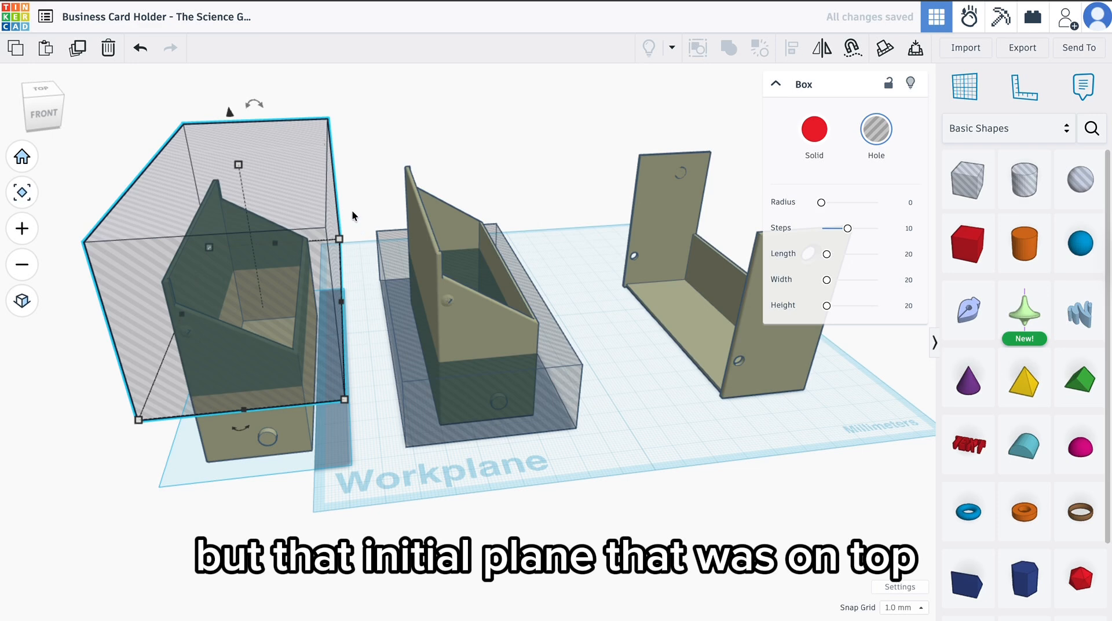
pyautogui.keyDown('shift'); pyautogui.click(275, 274); pyautogui.keyUp('shift')
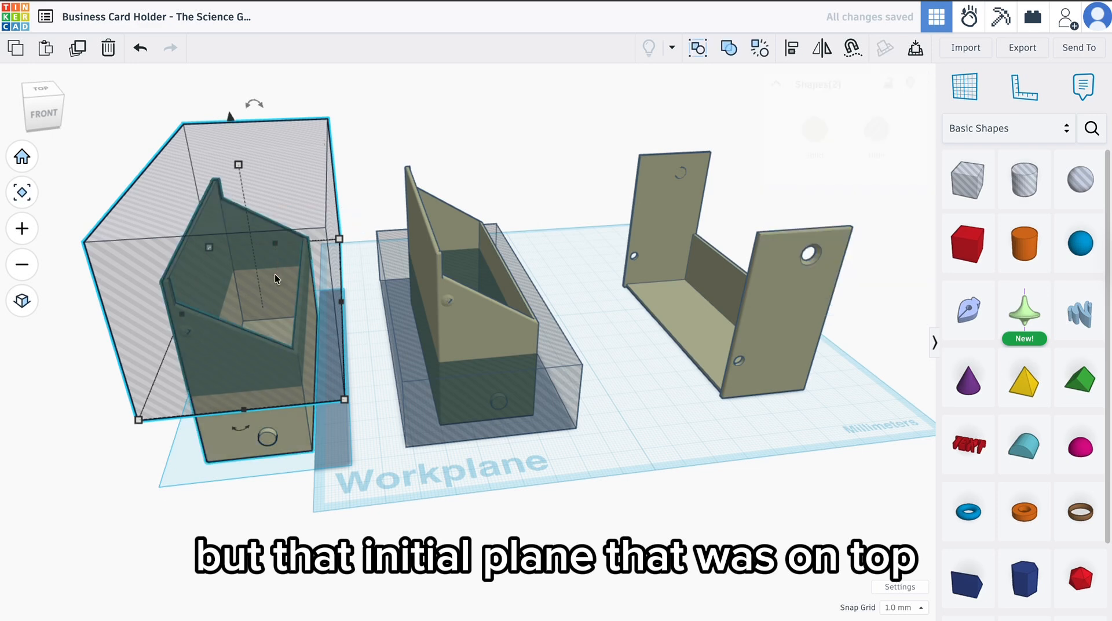
pyautogui.click(729, 50)
# Set a duplicate of the intact holder piece aside behind the others and group the original with its hole box to remove its base.
pyautogui.click(506, 239)
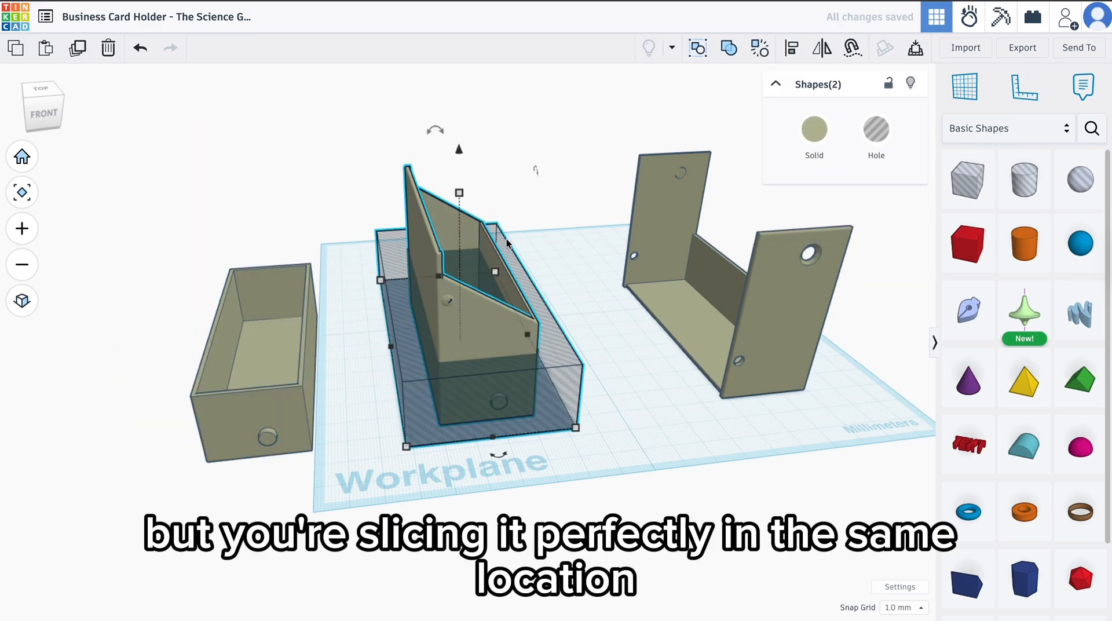
pyautogui.click(467, 312)
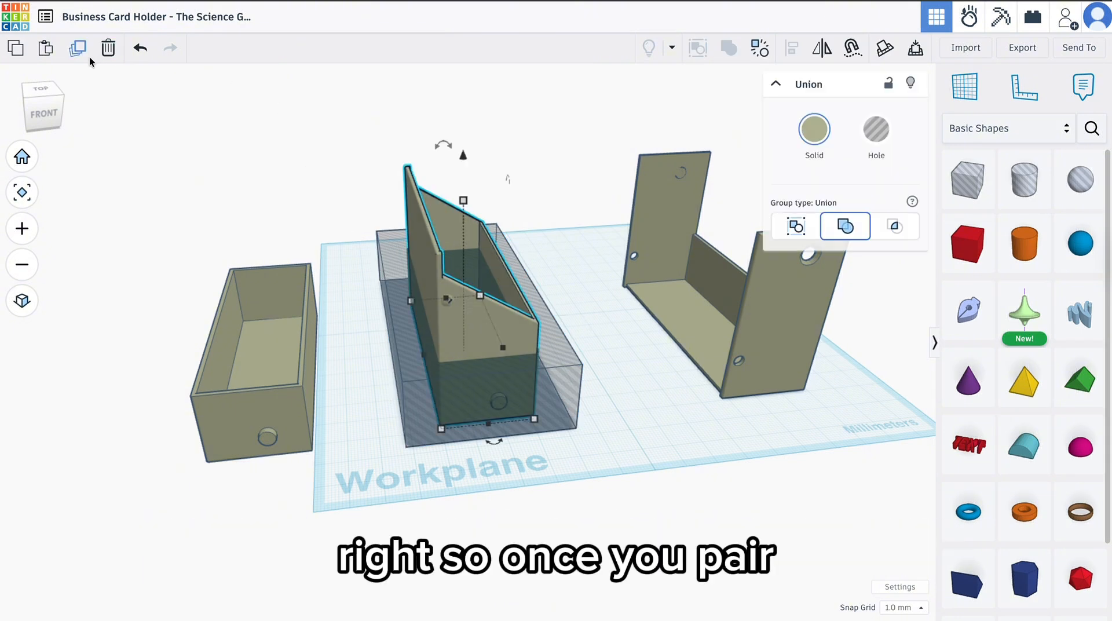
pyautogui.moveTo(469, 343); pyautogui.dragTo(311, 196)
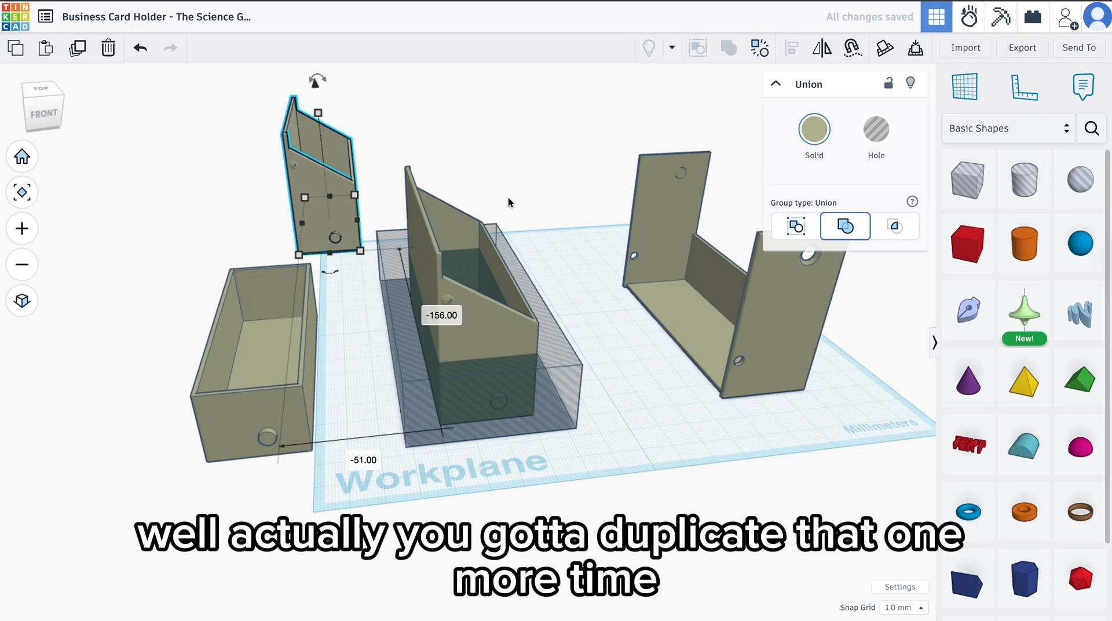
pyautogui.moveTo(509, 197); pyautogui.dragTo(471, 263)
pyautogui.click(727, 55)
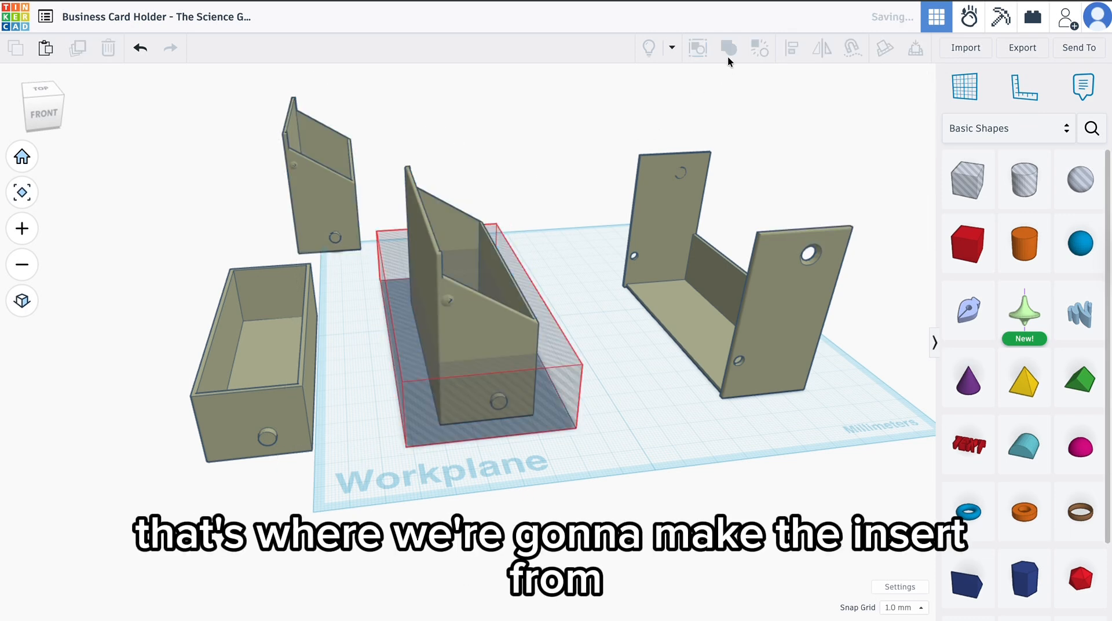
# Place a hole box around the entire lower part of the flap piece and make it 26 mm high.
pyautogui.moveTo(564, 399); pyautogui.dragTo(361, 478, button='right')
pyautogui.moveTo(958, 171); pyautogui.dragTo(489, 506)
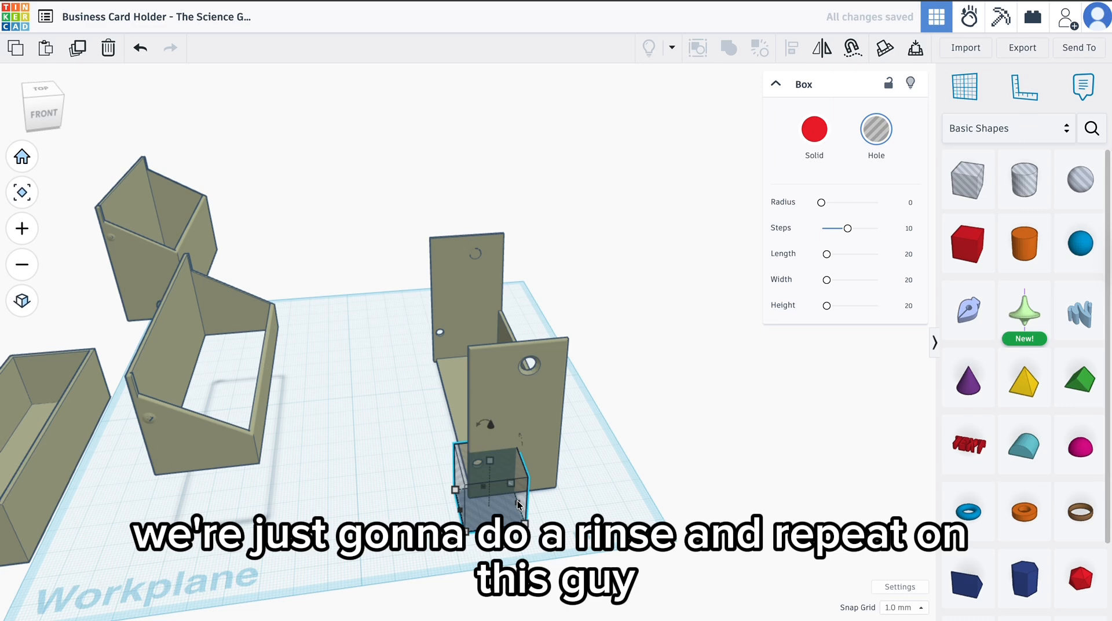
pyautogui.moveTo(519, 505); pyautogui.dragTo(577, 495)
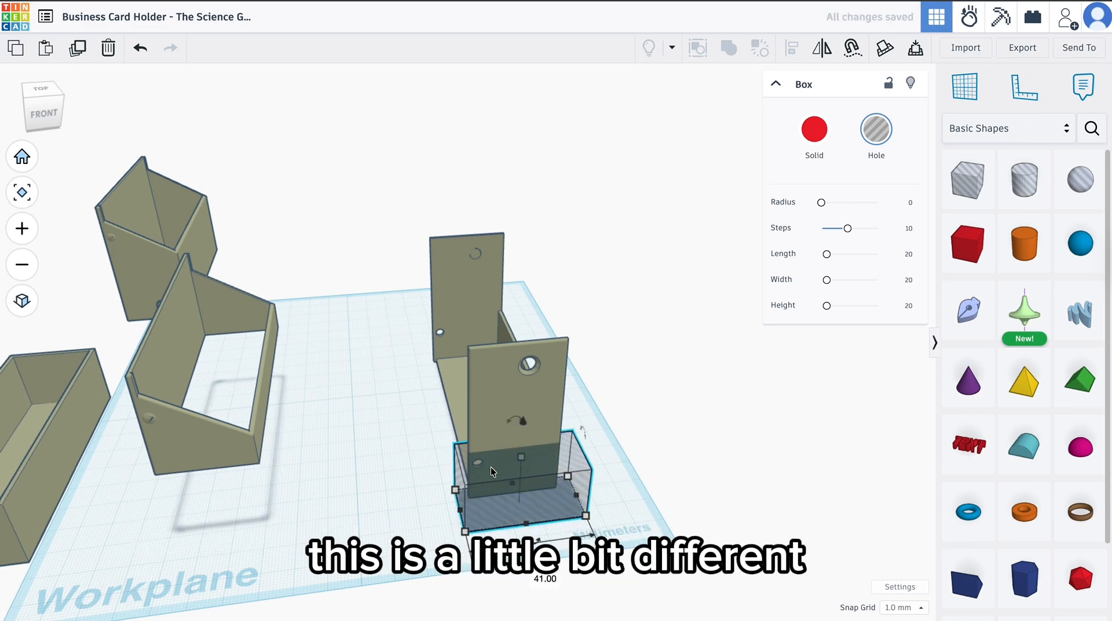
pyautogui.moveTo(509, 481); pyautogui.dragTo(466, 323)
pyautogui.moveTo(631, 449); pyautogui.dragTo(465, 410, button='right')
pyautogui.moveTo(456, 365); pyautogui.dragTo(455, 358)
pyautogui.moveTo(523, 529); pyautogui.dragTo(562, 509, button='right')
pyautogui.moveTo(561, 509); pyautogui.dragTo(443, 438)
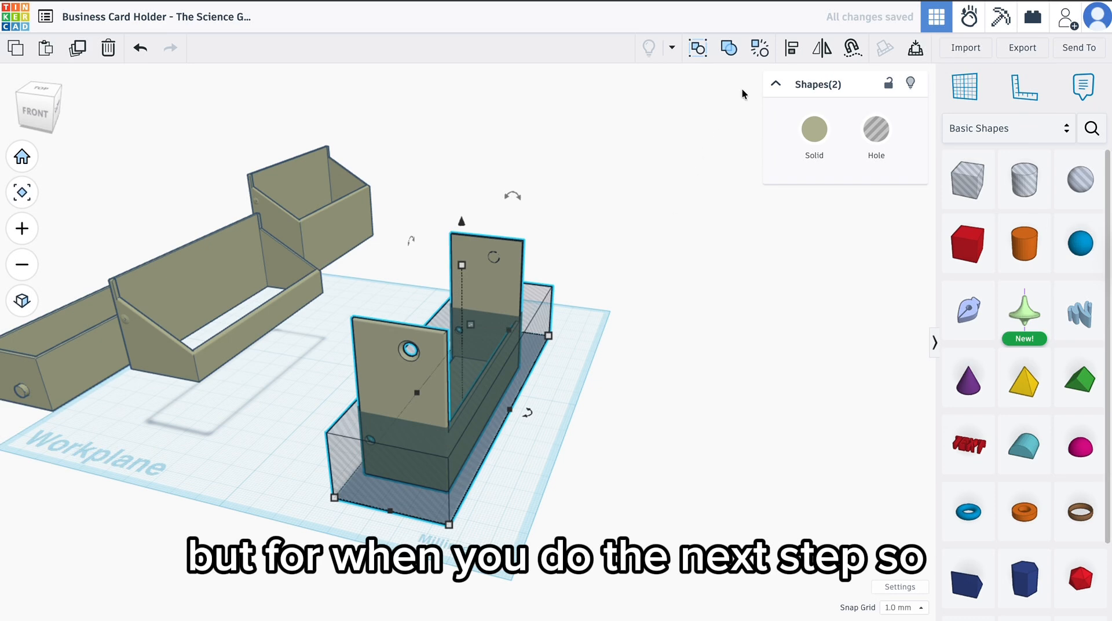
pyautogui.click(730, 47)
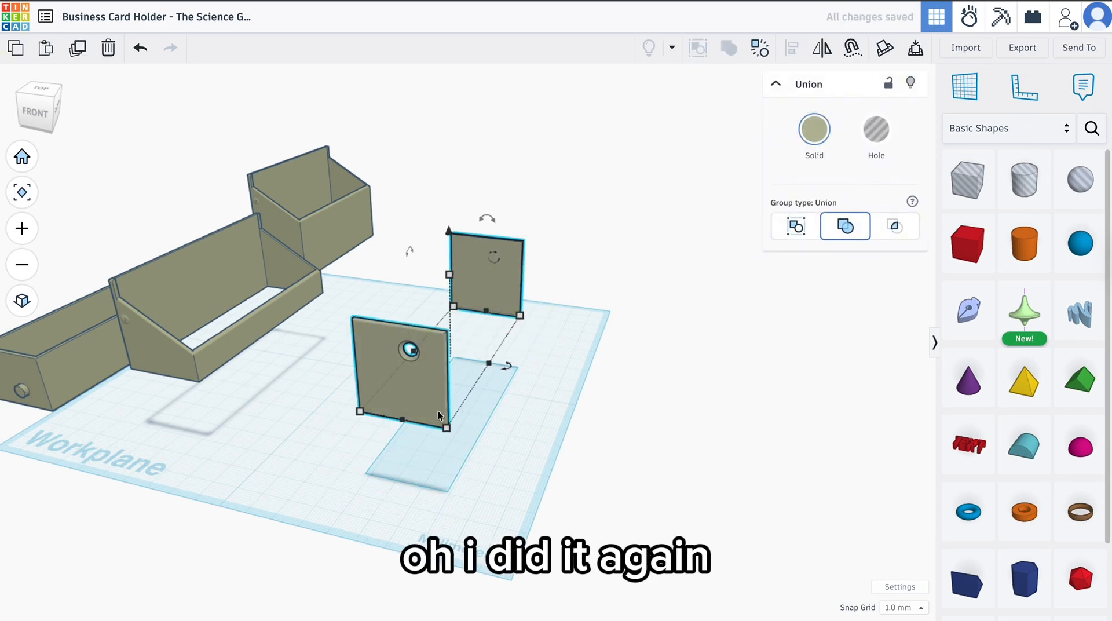
pyautogui.hotkey('ctrl', 'z')
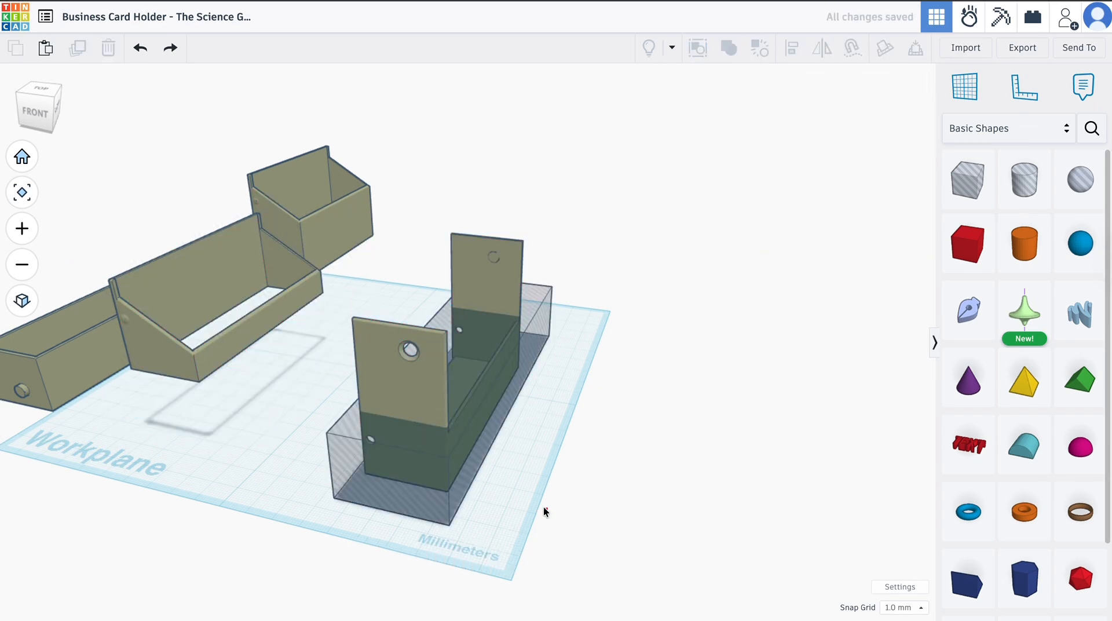
# Duplicate the flap piece together with its hole box and place the copy about 63 mm to the side of the original.
pyautogui.moveTo(547, 509); pyautogui.dragTo(576, 449)
pyautogui.click(77, 48)
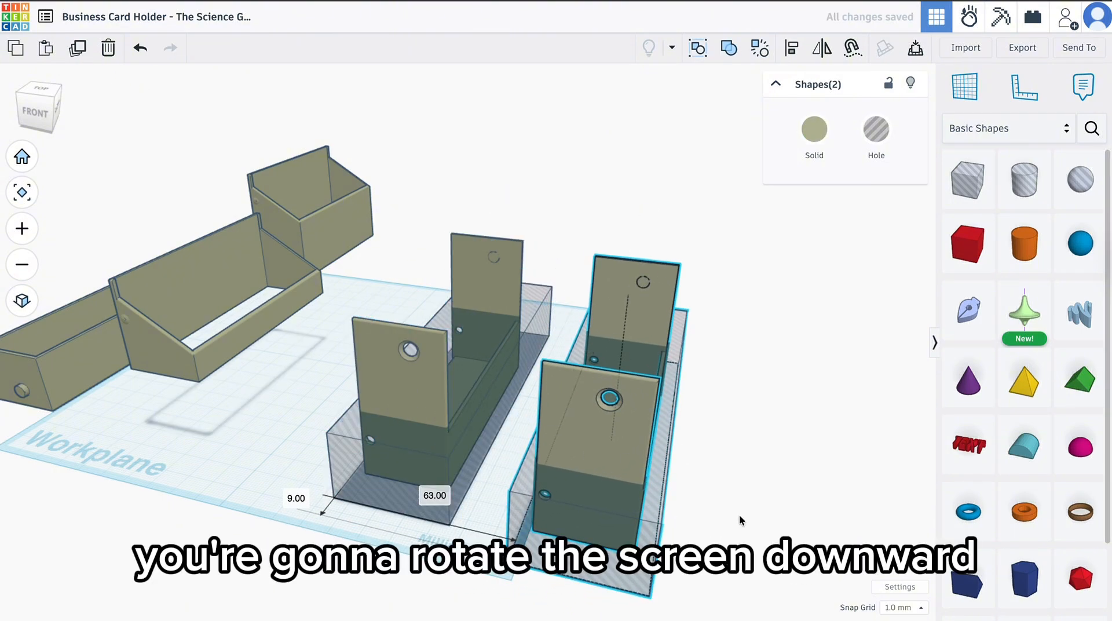
pyautogui.moveTo(740, 514); pyautogui.dragTo(741, 436, button='right')
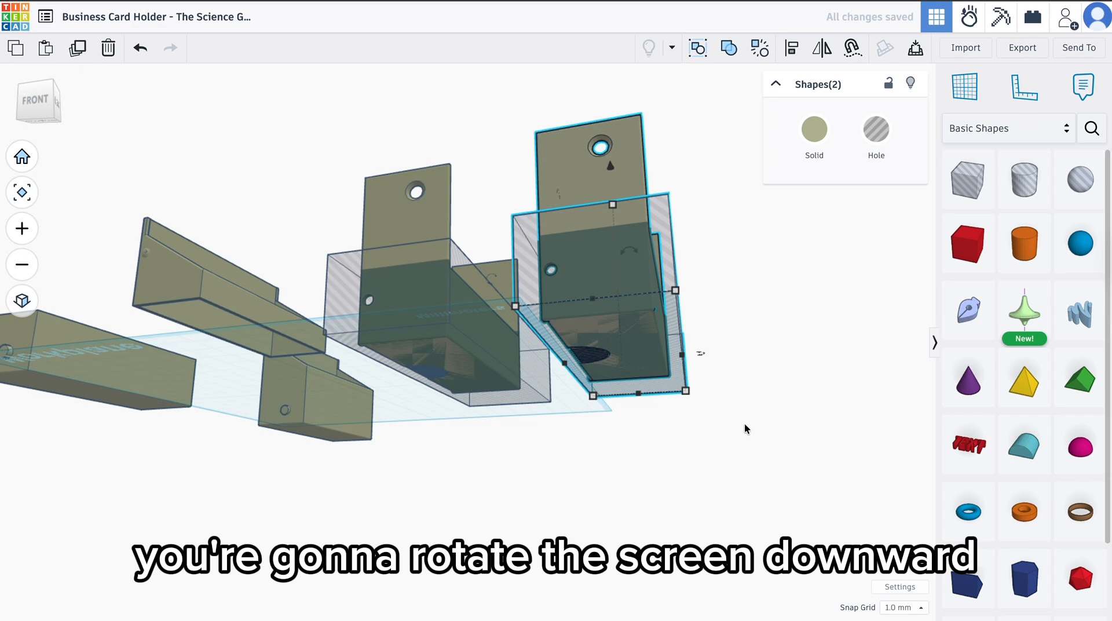
pyautogui.click(748, 422)
# Flip the flap copy's hole box above its cutting plane to 42 mm high and group both to cut away the upper part.
pyautogui.click(677, 330)
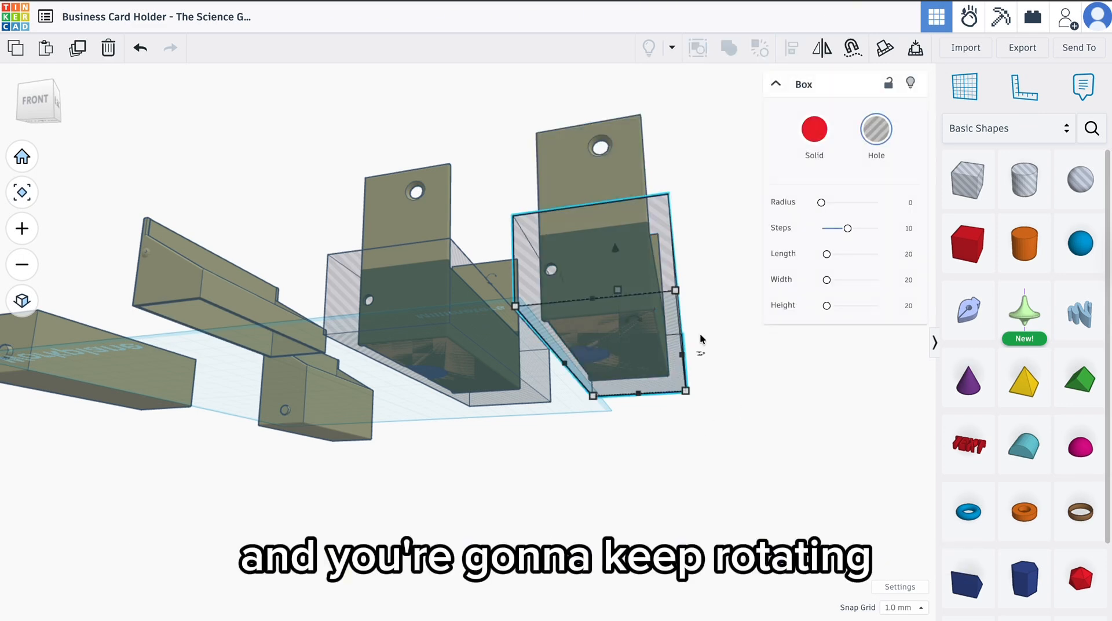
pyautogui.moveTo(766, 377); pyautogui.dragTo(764, 333, button='right')
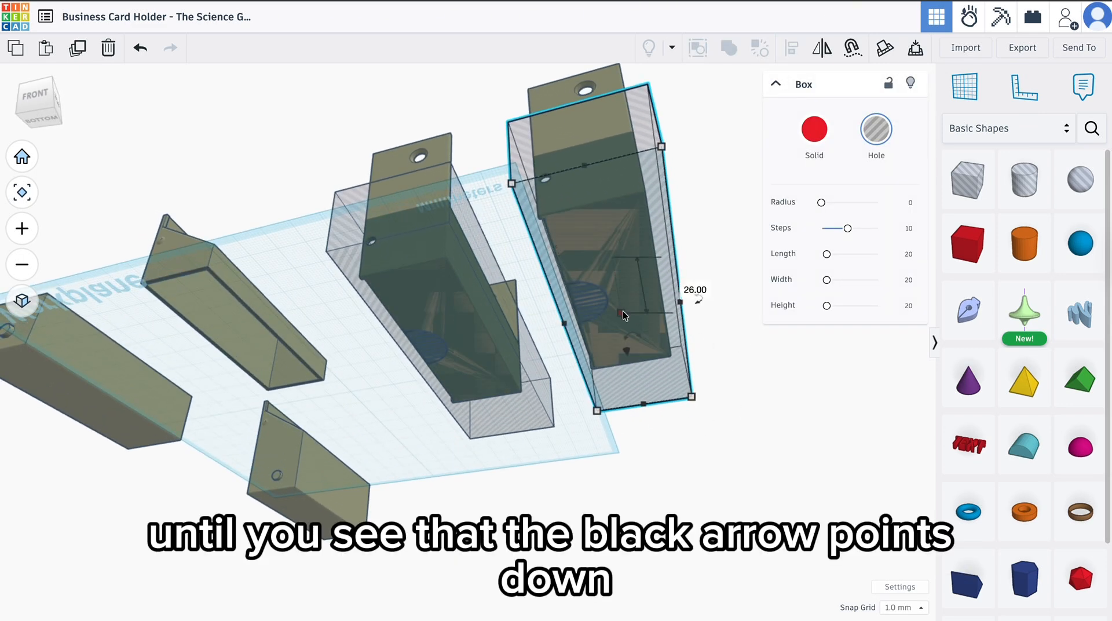
pyautogui.moveTo(623, 310); pyautogui.dragTo(618, 178)
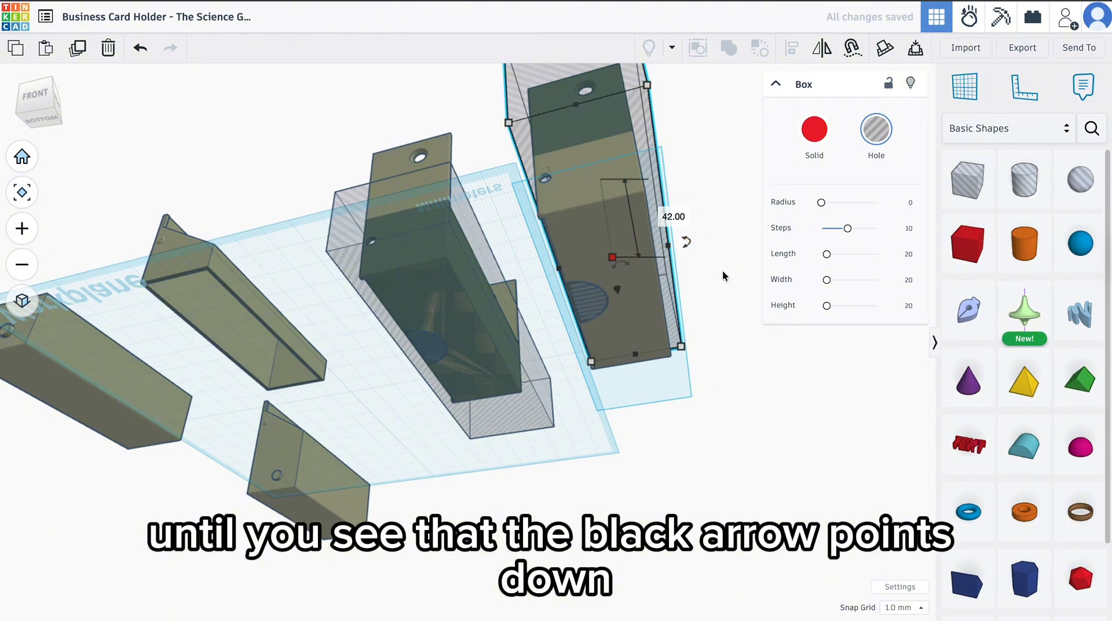
pyautogui.moveTo(722, 270); pyautogui.dragTo(735, 395, button='right')
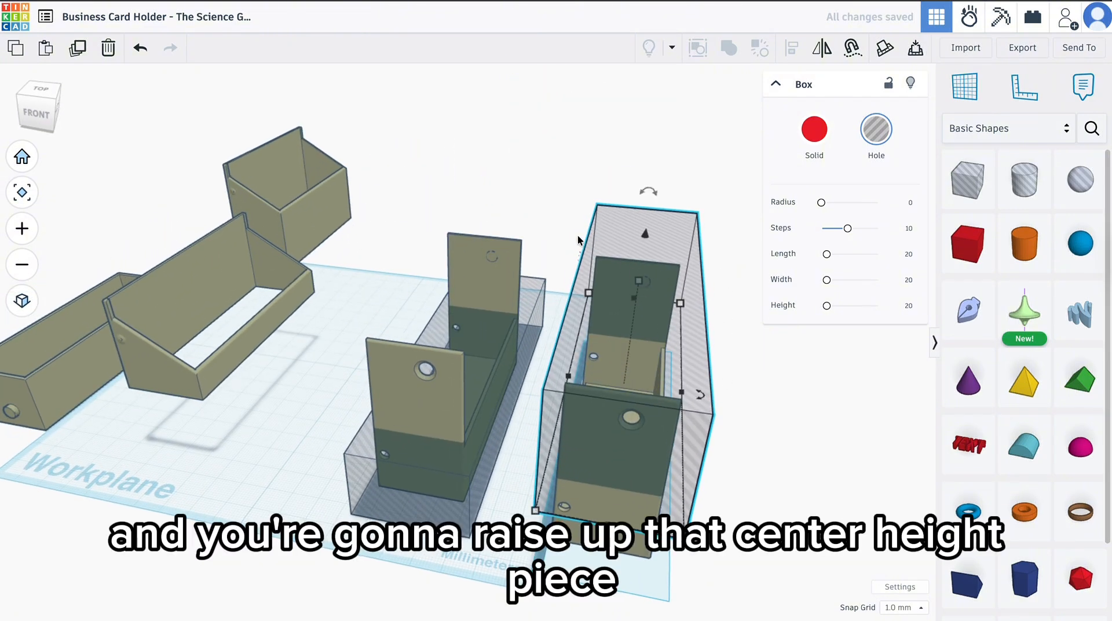
pyautogui.moveTo(577, 235); pyautogui.dragTo(610, 272)
pyautogui.click(729, 48)
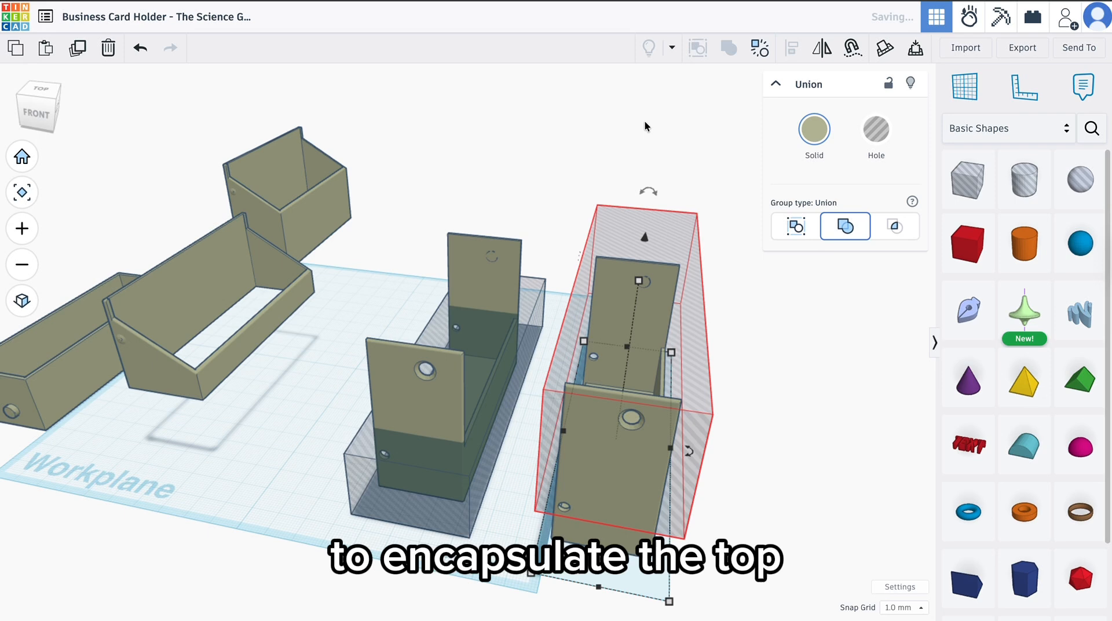
# Set a duplicate of the intact flap piece aside behind the original and group the original with its hole box to remove its lower part.
pyautogui.click(486, 246)
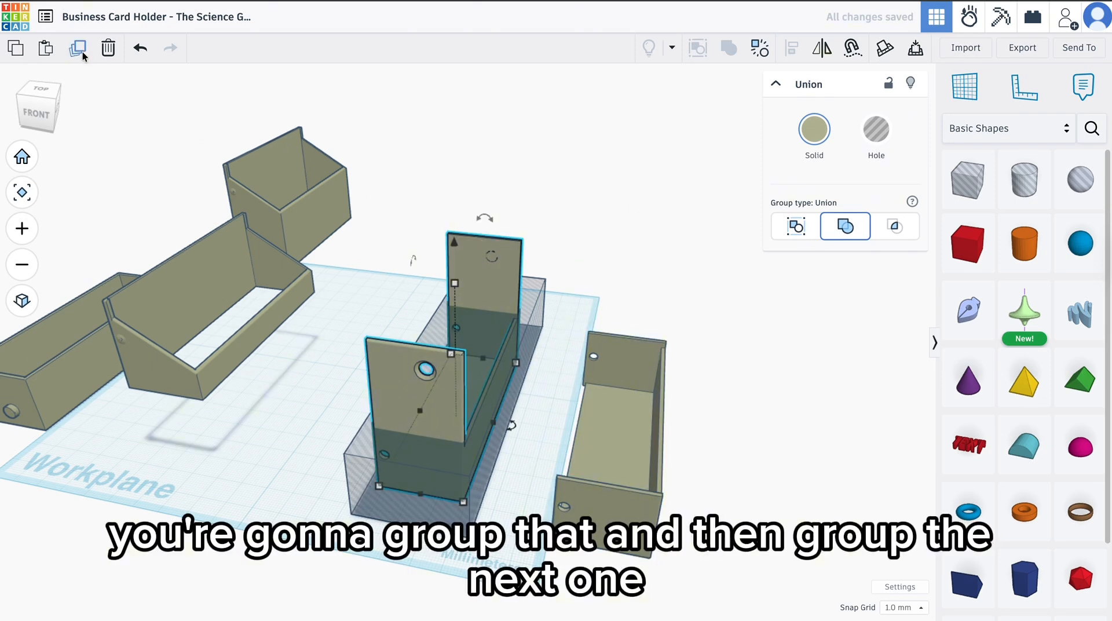
pyautogui.hotkey('ctrl', 'd')
pyautogui.moveTo(484, 261); pyautogui.dragTo(559, 159)
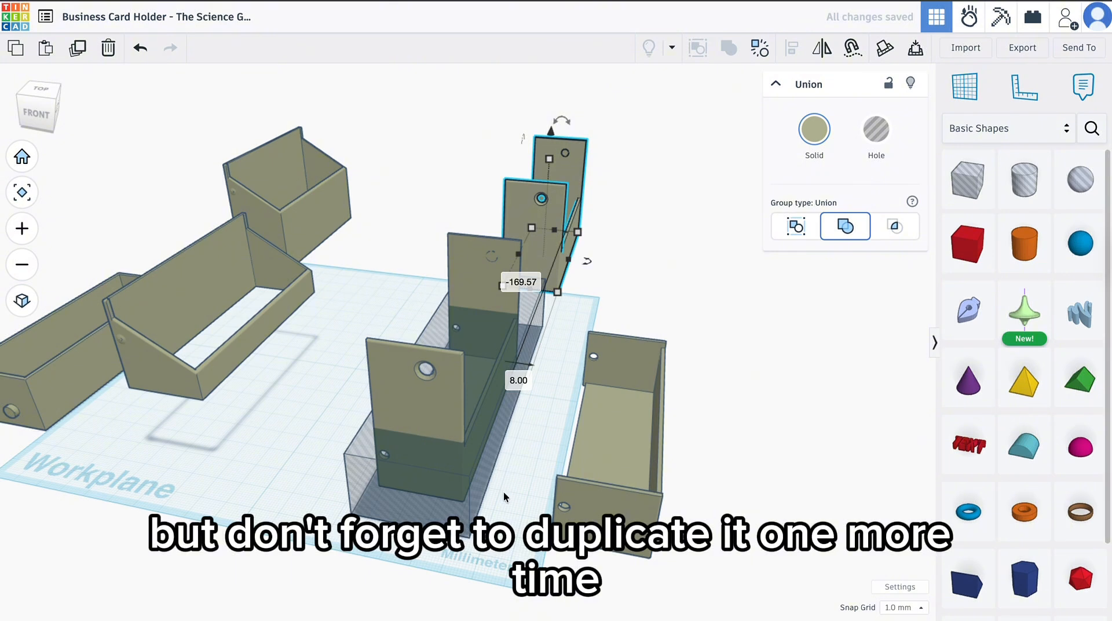
pyautogui.moveTo(503, 492); pyautogui.dragTo(460, 446)
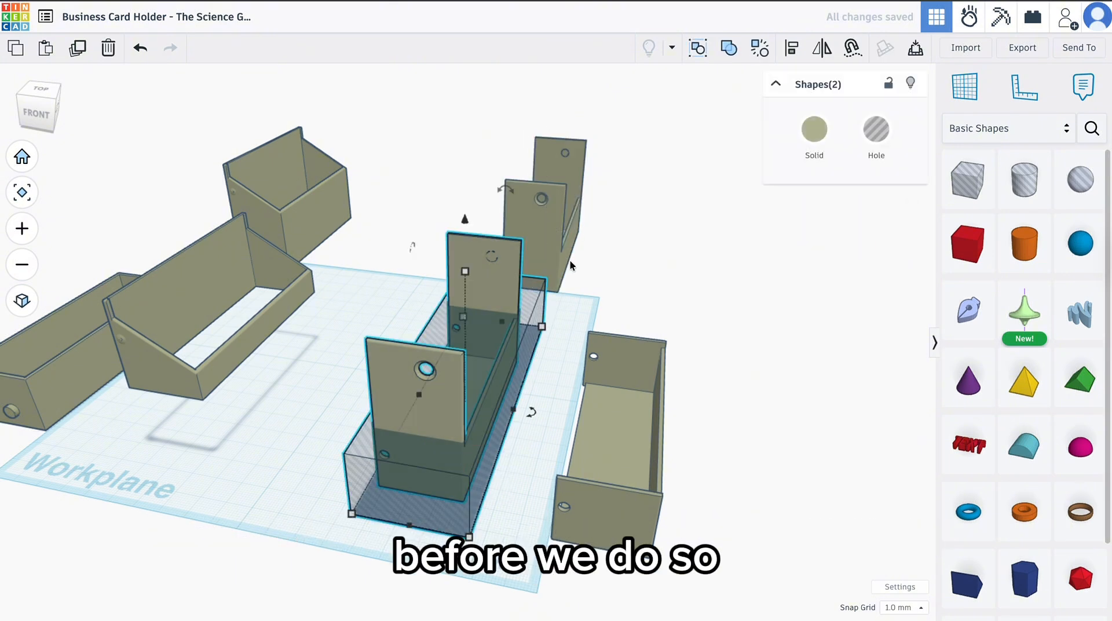
pyautogui.click(730, 48)
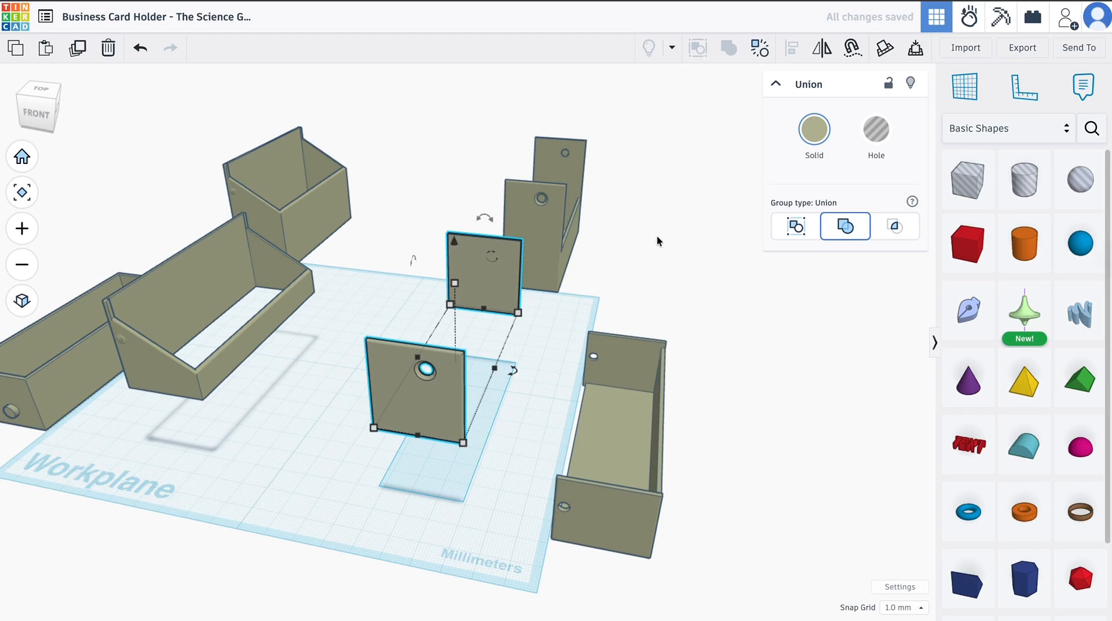
pyautogui.click(657, 235)
# Place a hole box around the lower part of the spare intact flap piece and make it 24 mm high.
pyautogui.moveTo(657, 235); pyautogui.dragTo(502, 253, button='right')
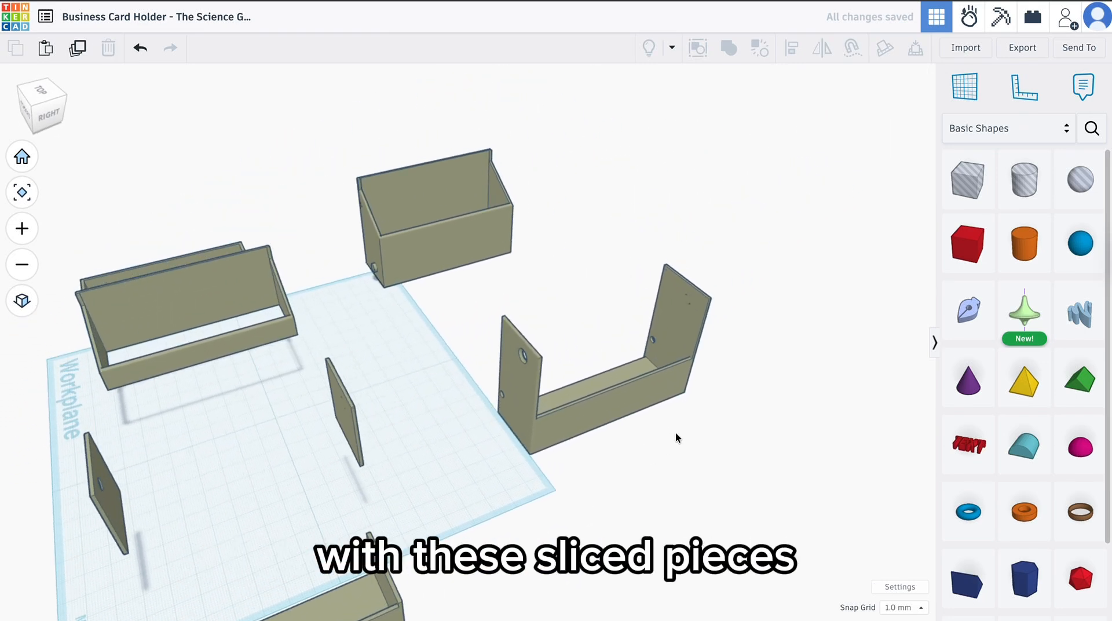
pyautogui.scroll(5, 676, 433)
pyautogui.moveTo(676, 433); pyautogui.dragTo(760, 413, button='right')
pyautogui.moveTo(964, 194); pyautogui.dragTo(537, 436)
pyautogui.moveTo(524, 398); pyautogui.dragTo(576, 241)
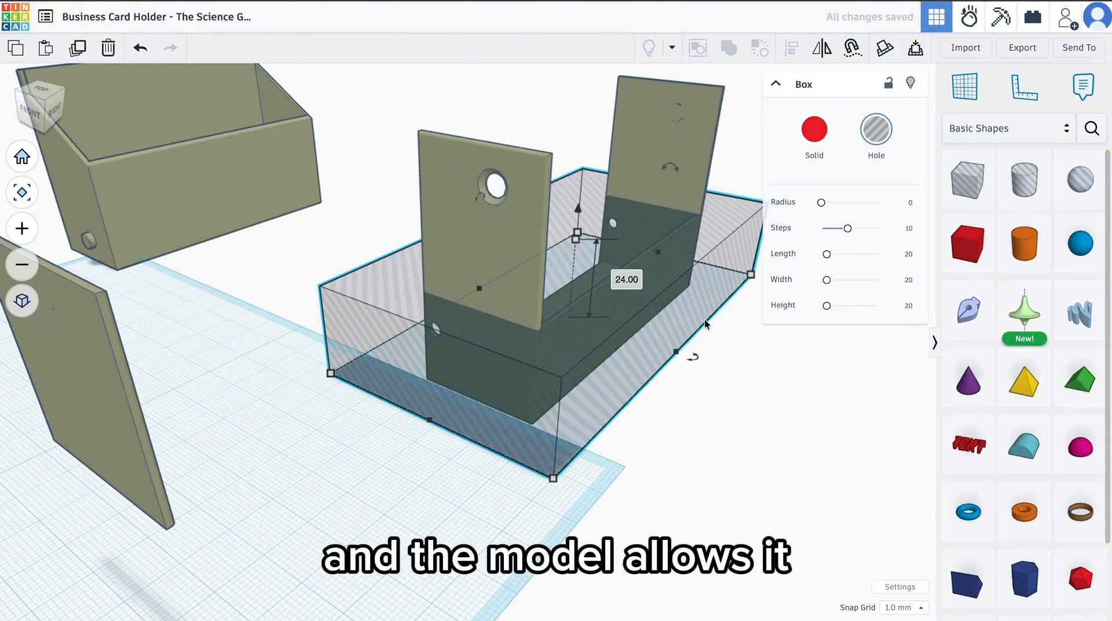
# Duplicate the spare flap piece's hole box and raise the copy 47 mm to cover the upper holes in both side panels.
pyautogui.moveTo(761, 401); pyautogui.dragTo(668, 523, button='middle')
pyautogui.click(80, 53)
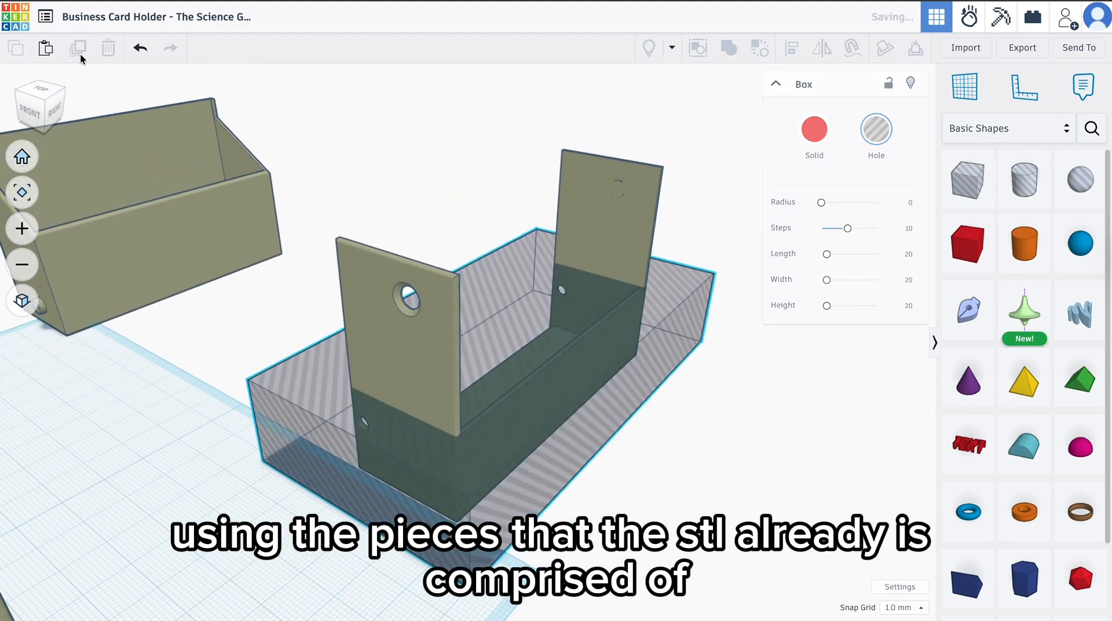
pyautogui.moveTo(516, 299); pyautogui.dragTo(531, 112)
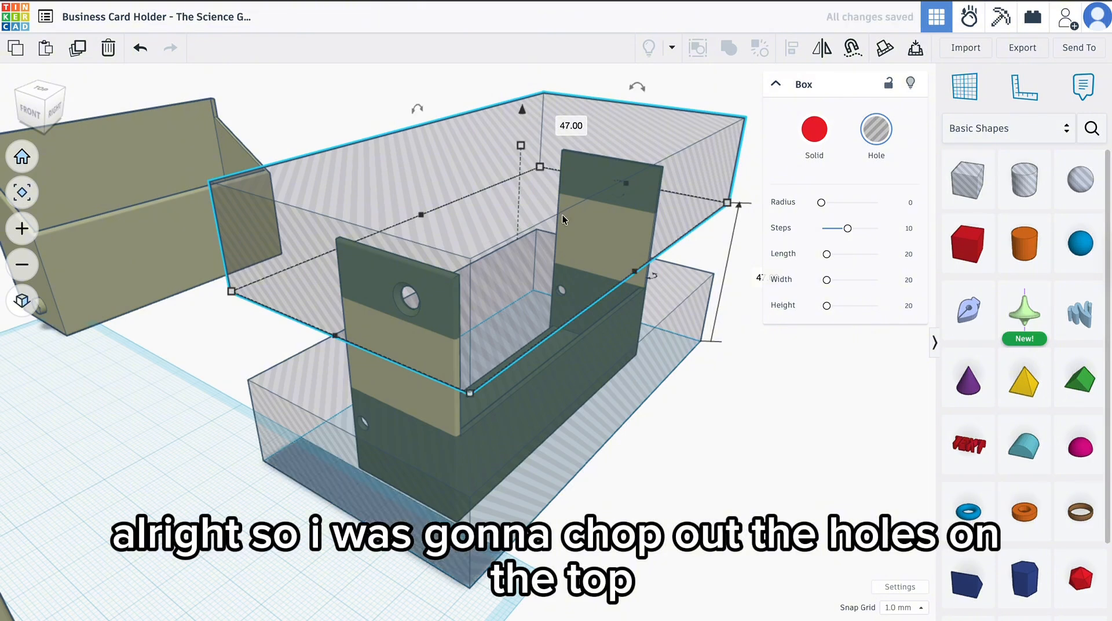
pyautogui.keyDown('shift'); pyautogui.click(641, 197); pyautogui.keyUp('shift')
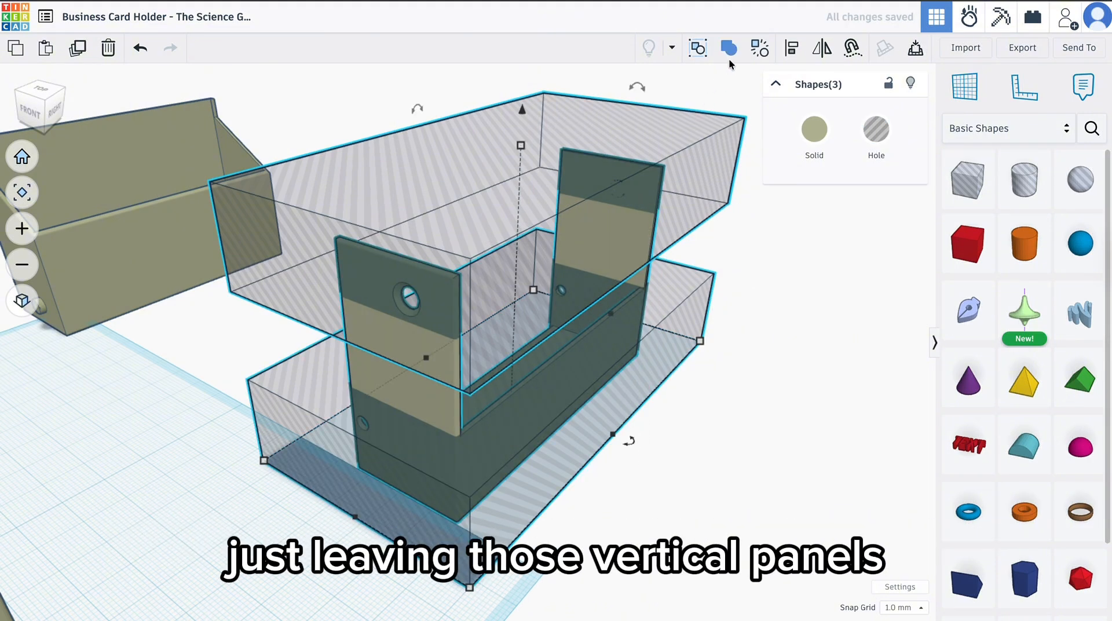
pyautogui.click(655, 499)
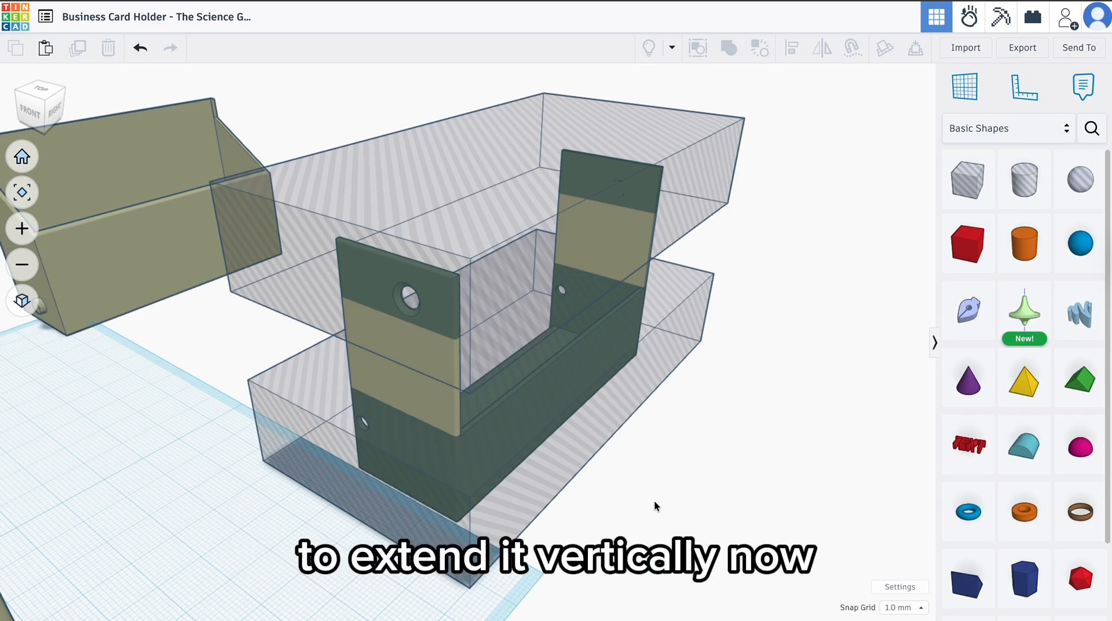
# Duplicate the flap piece's lower hole box, move the copy 146 mm across around the base of the spare holder piece, and lower it 13 mm.
pyautogui.moveTo(655, 502); pyautogui.dragTo(737, 494, button='right')
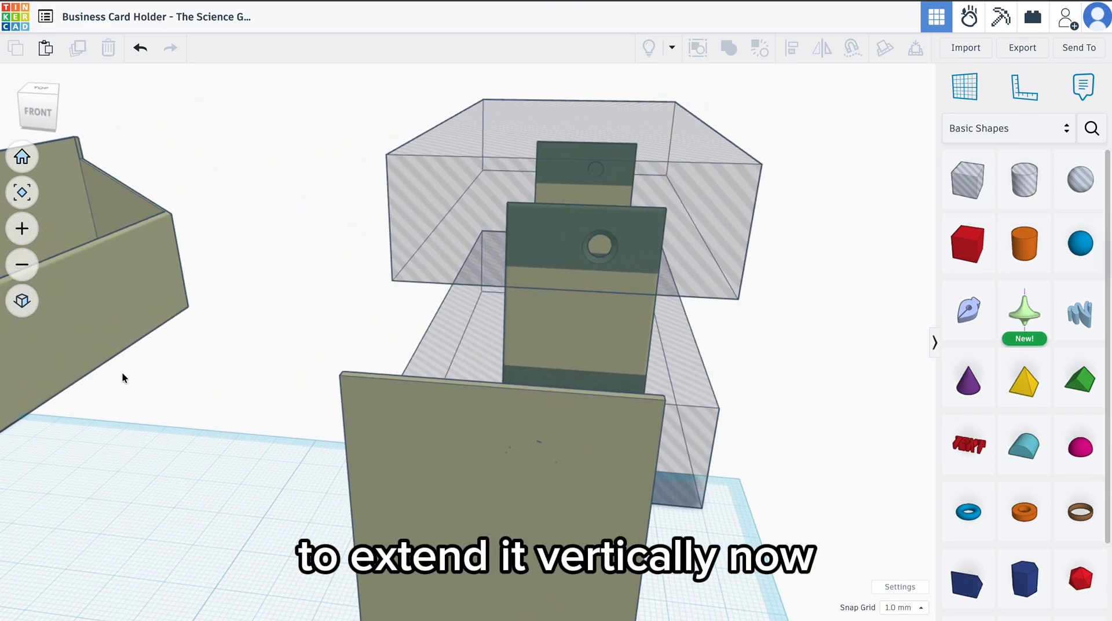
pyautogui.scroll(-5, 123, 373)
pyautogui.moveTo(145, 412); pyautogui.dragTo(499, 443, button='middle')
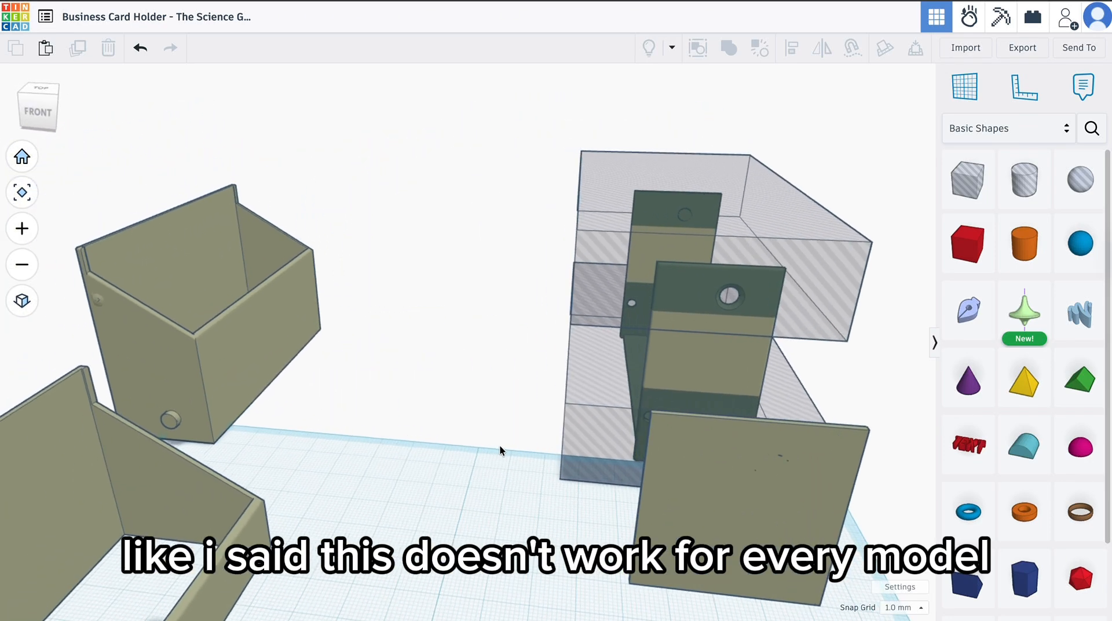
pyautogui.click(574, 412)
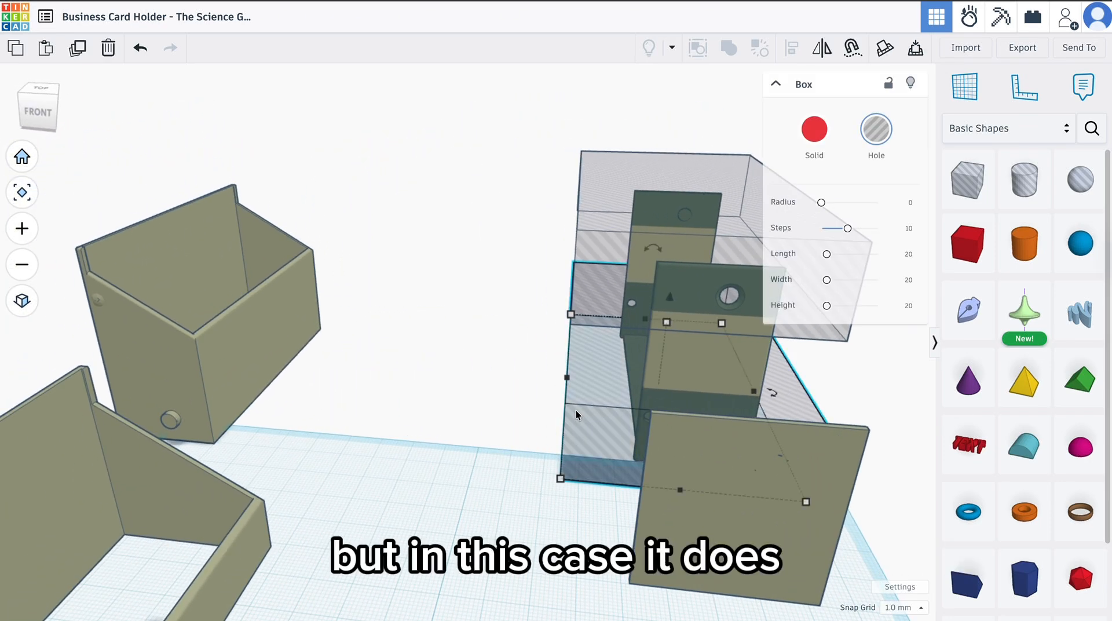
pyautogui.click(75, 47)
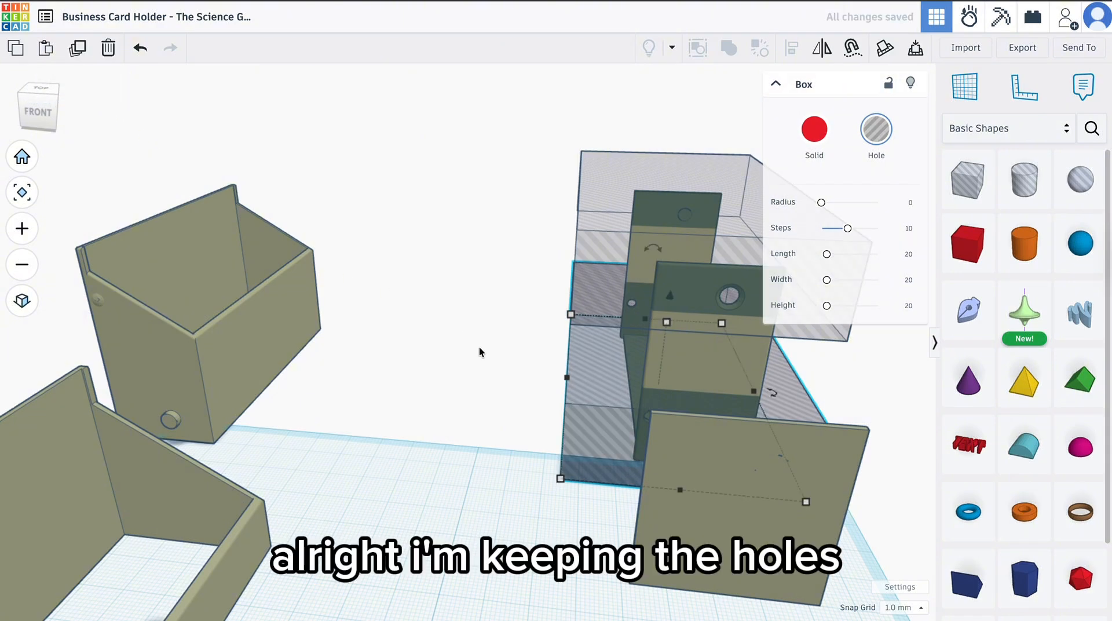
pyautogui.moveTo(565, 416); pyautogui.dragTo(96, 396)
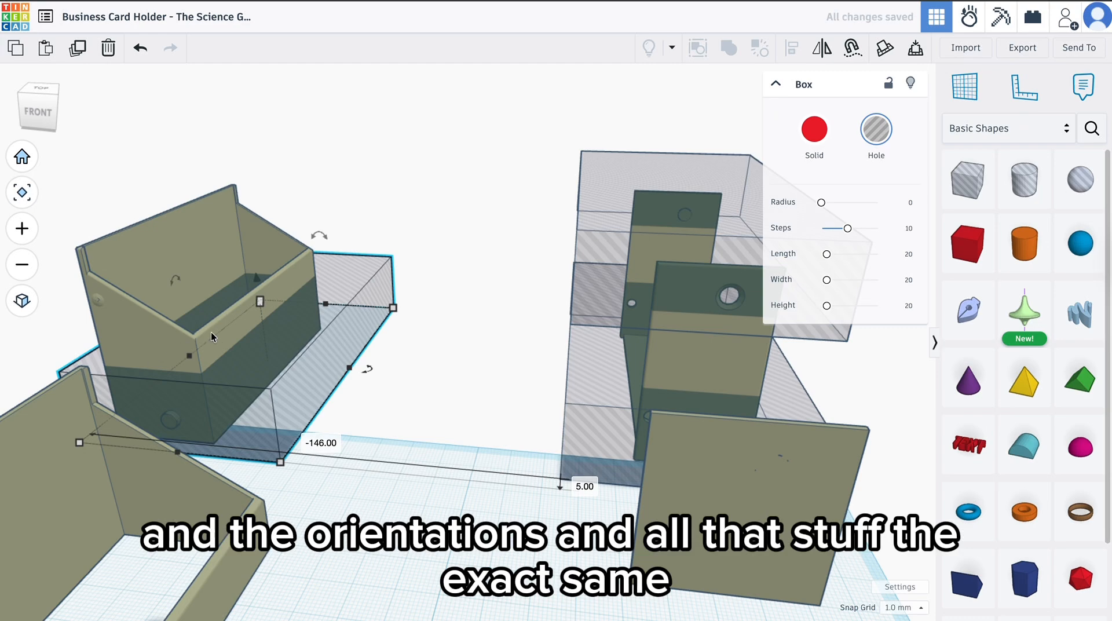
pyautogui.moveTo(260, 279); pyautogui.dragTo(261, 316)
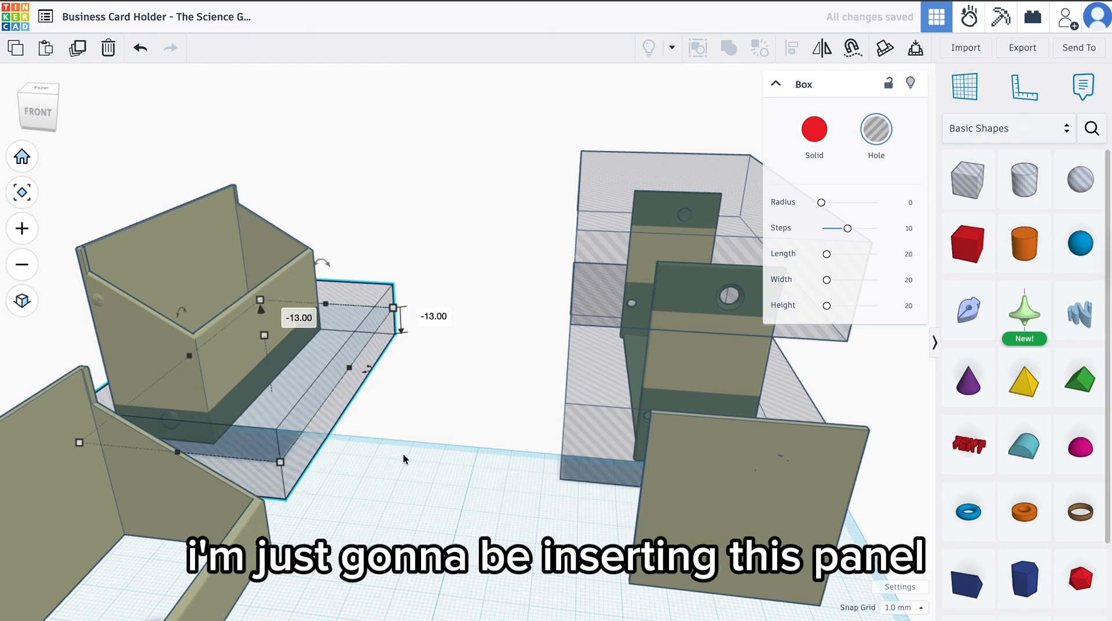
# Duplicate the holder piece's hole box, raise the copy over the slanted opening, and make it 39 mm high.
pyautogui.moveTo(403, 455); pyautogui.dragTo(673, 464, button='right')
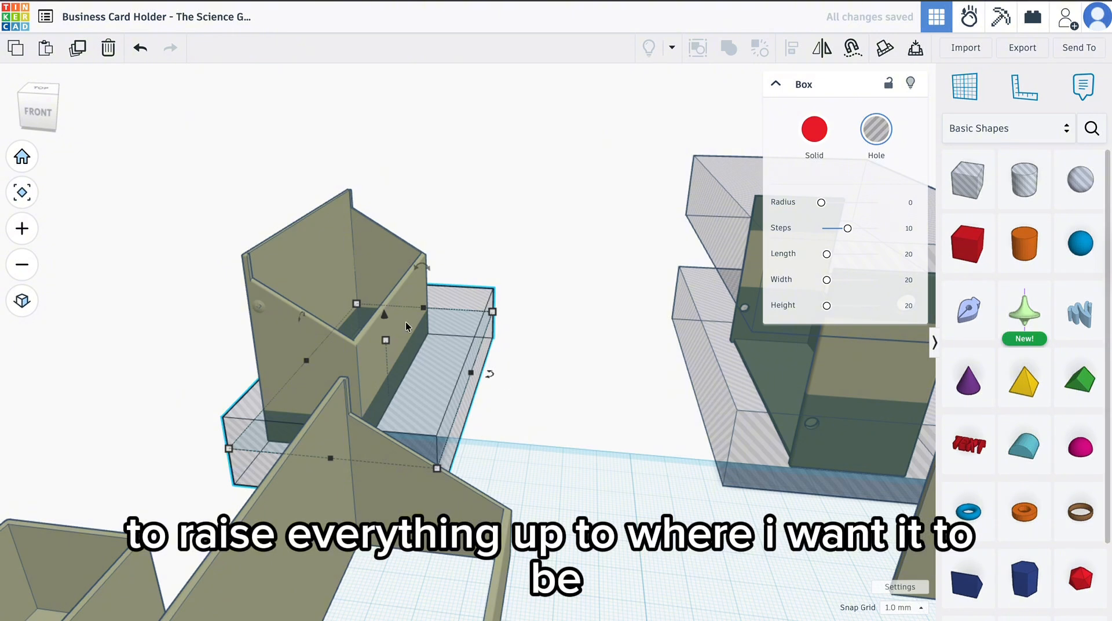
pyautogui.click(78, 50)
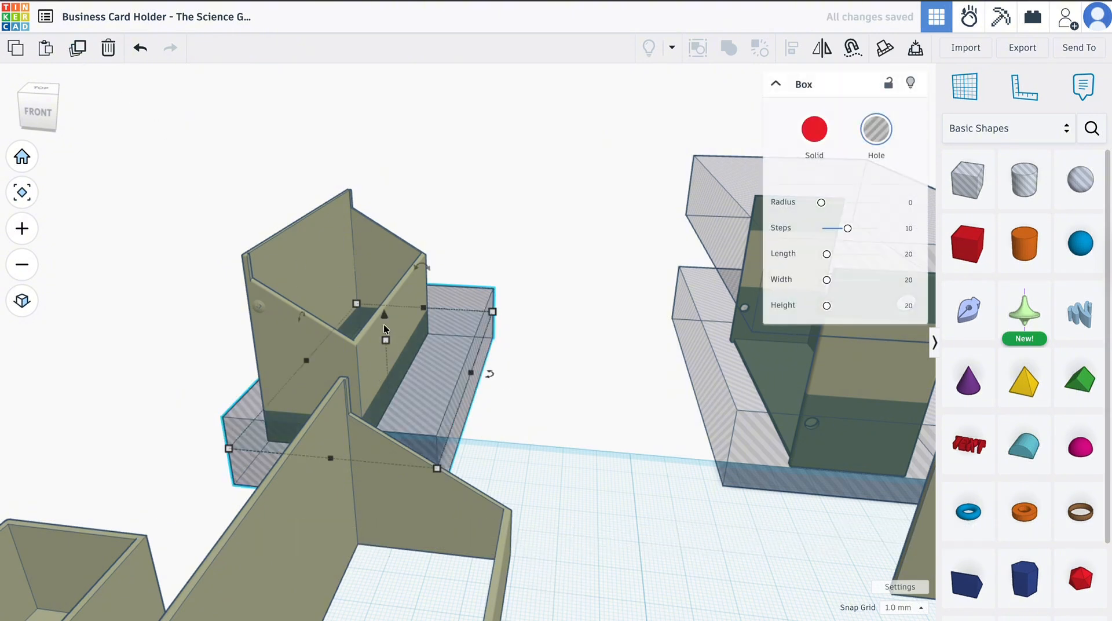
pyautogui.moveTo(384, 318); pyautogui.dragTo(377, 181)
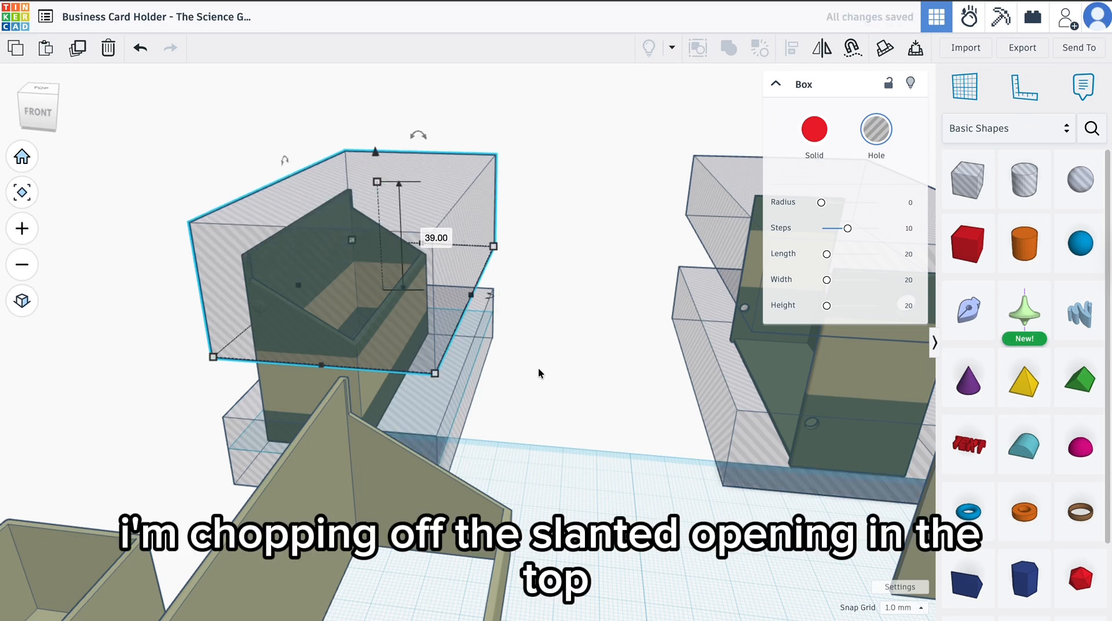
pyautogui.moveTo(600, 366); pyautogui.dragTo(482, 366, button='middle')
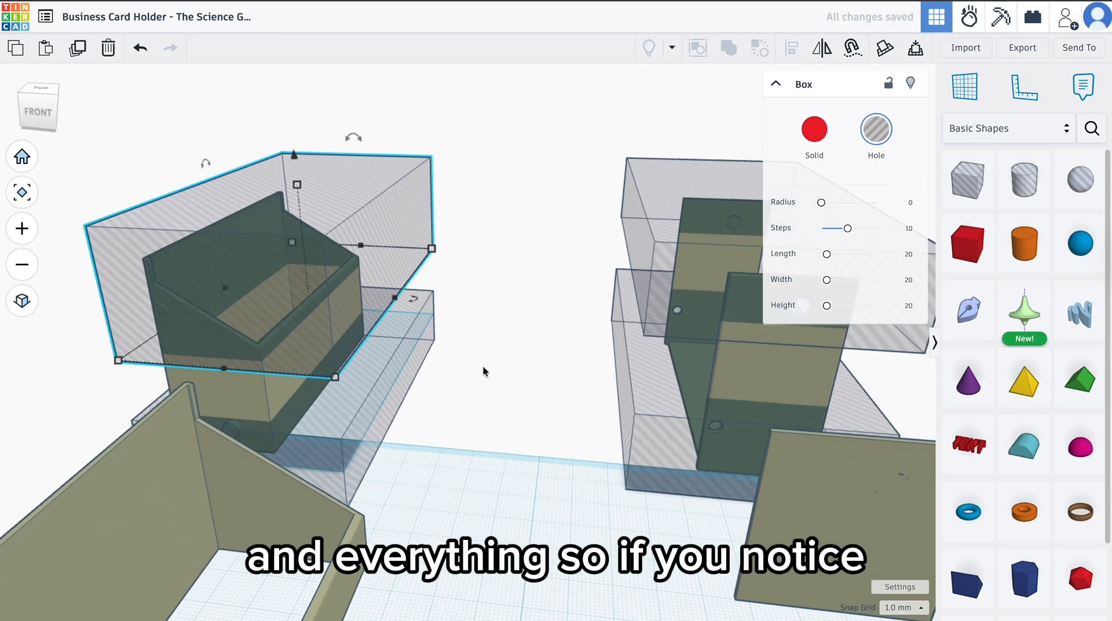
# Group the spare flap piece and the spare holder piece each with their two hole boxes, leaving only plain vertical insert sections.
pyautogui.moveTo(601, 207); pyautogui.dragTo(691, 341)
pyautogui.click(730, 49)
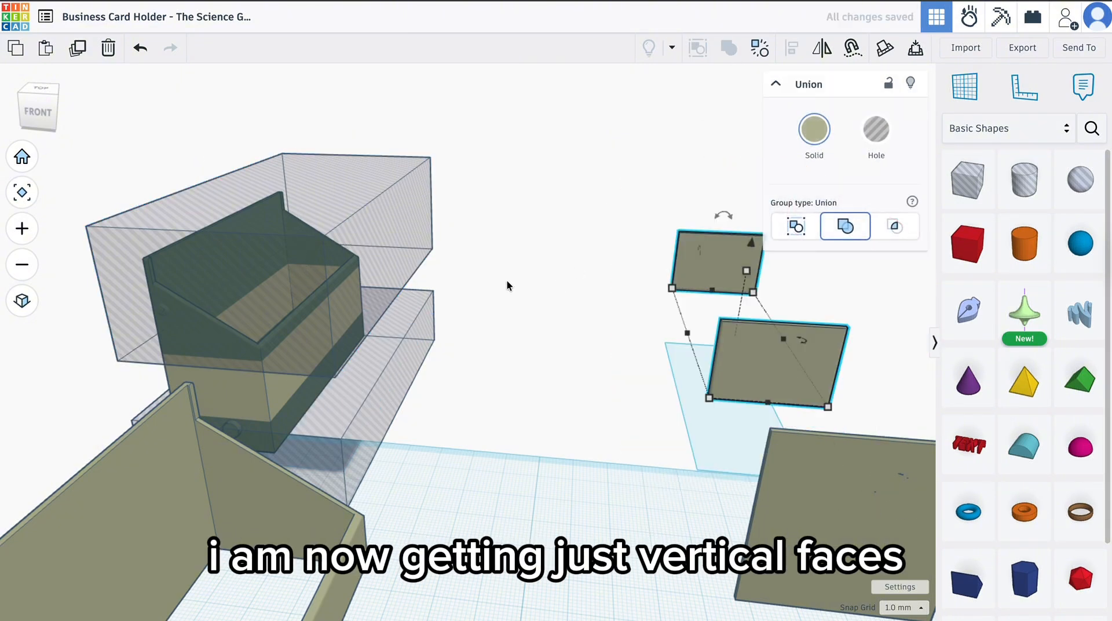
pyautogui.moveTo(471, 214); pyautogui.dragTo(314, 384)
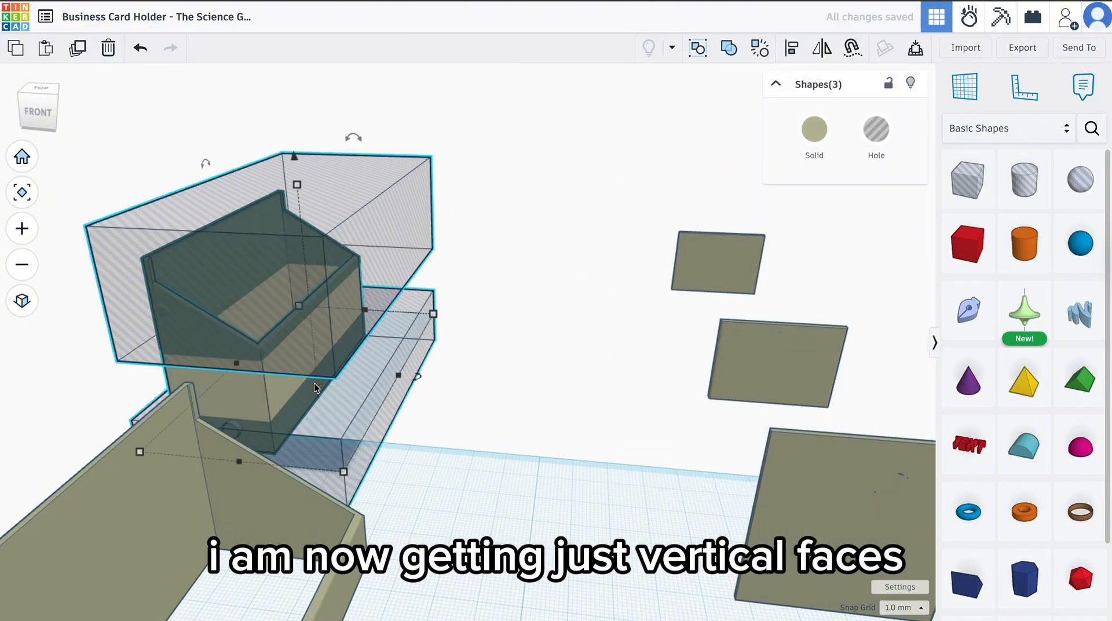
pyautogui.click(730, 49)
# Align the three flap pieces by their centres in both horizontal directions, using the section with the upper holes as the fixed reference.
pyautogui.scroll(-6, 523, 317)
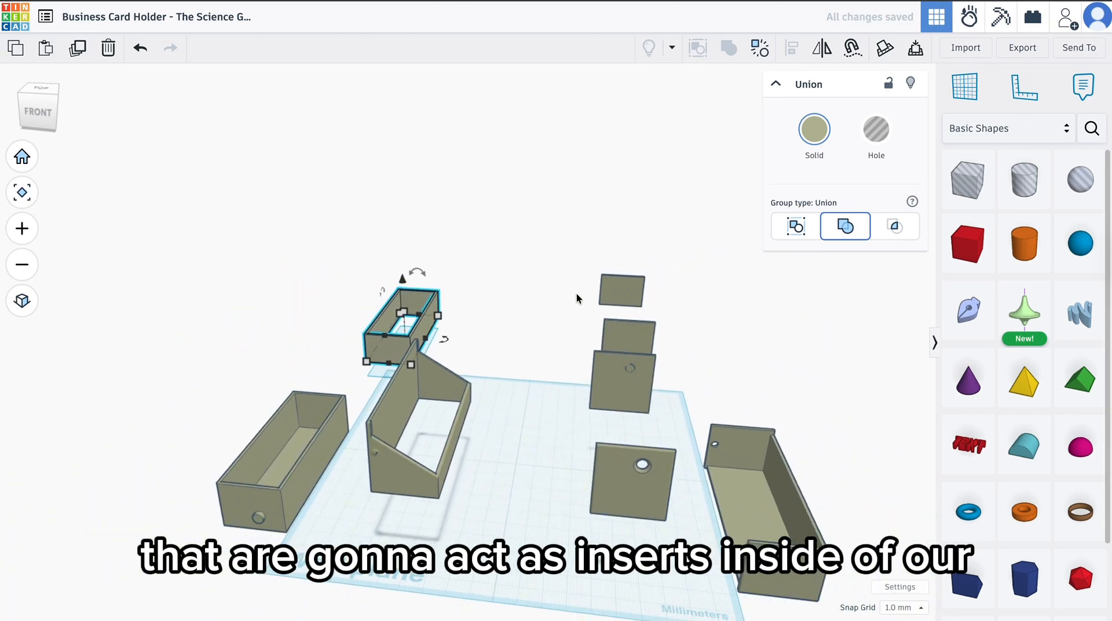
pyautogui.moveTo(576, 294); pyautogui.dragTo(775, 505)
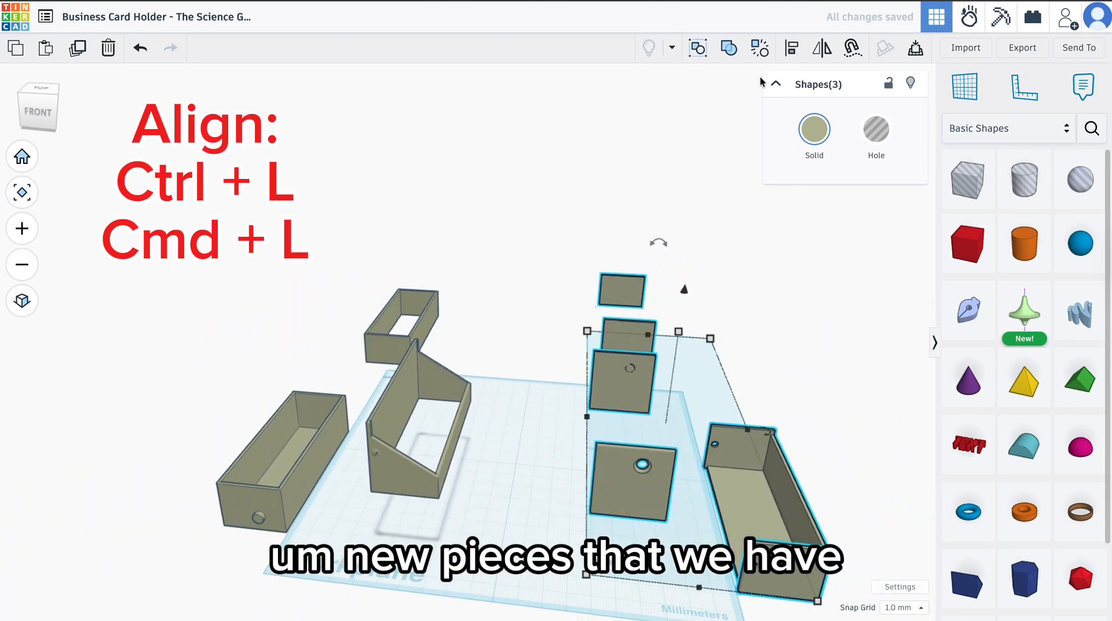
pyautogui.click(793, 51)
pyautogui.click(642, 509)
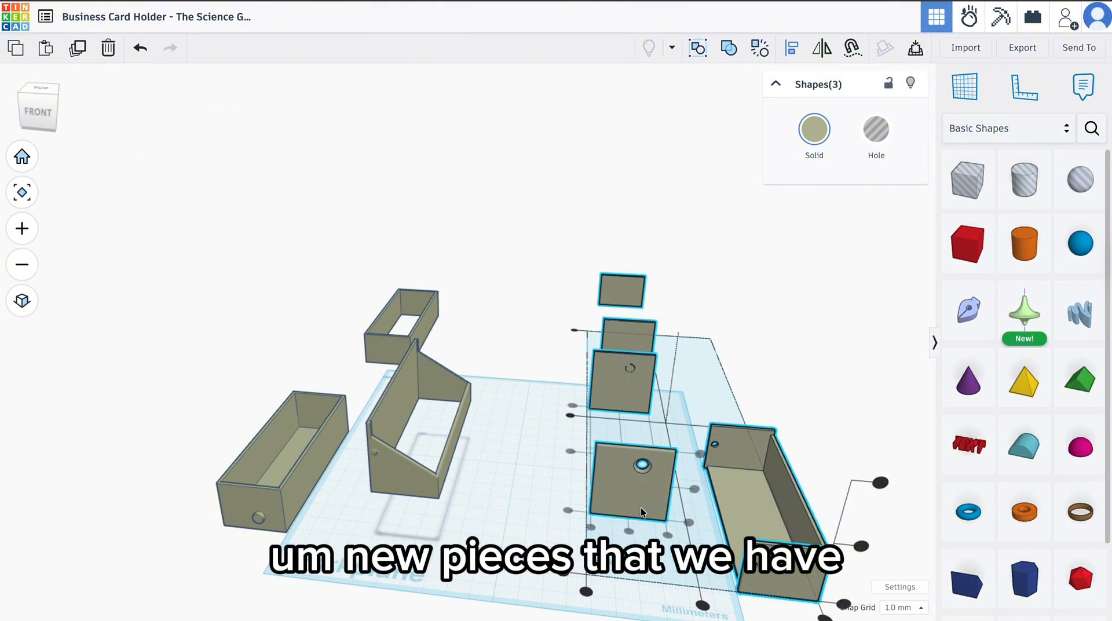
pyautogui.click(570, 451)
pyautogui.click(630, 533)
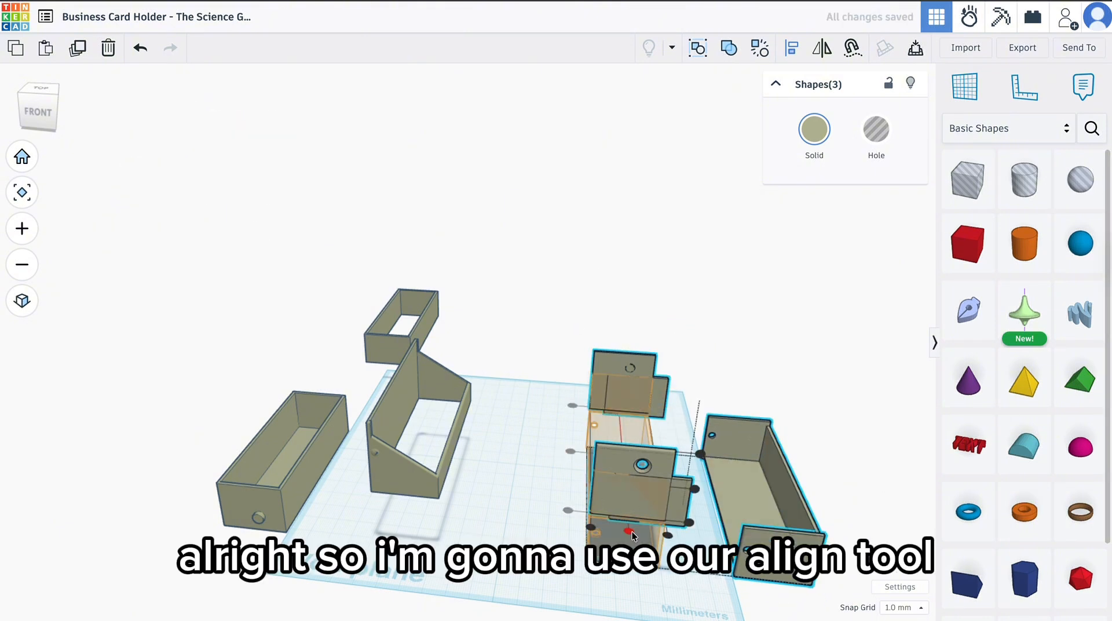
pyautogui.click(694, 489)
pyautogui.moveTo(745, 506); pyautogui.dragTo(620, 502, button='right')
pyautogui.click(552, 496)
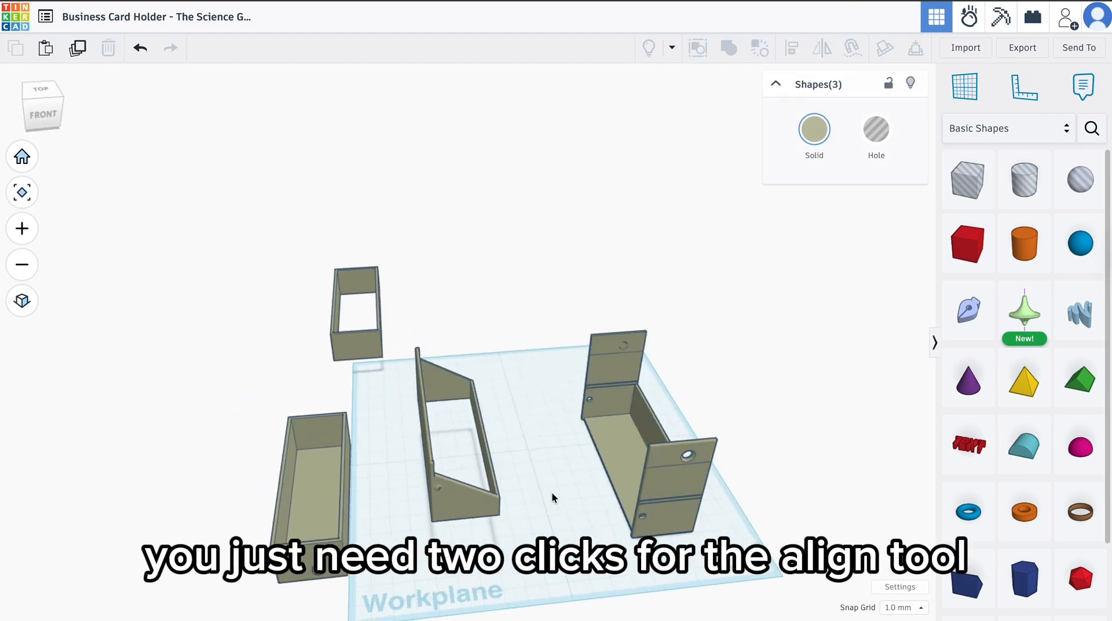
# Align the three holder pieces by their centres in both horizontal directions, using the slanted upper section as the fixed reference.
pyautogui.moveTo(304, 330); pyautogui.dragTo(433, 454)
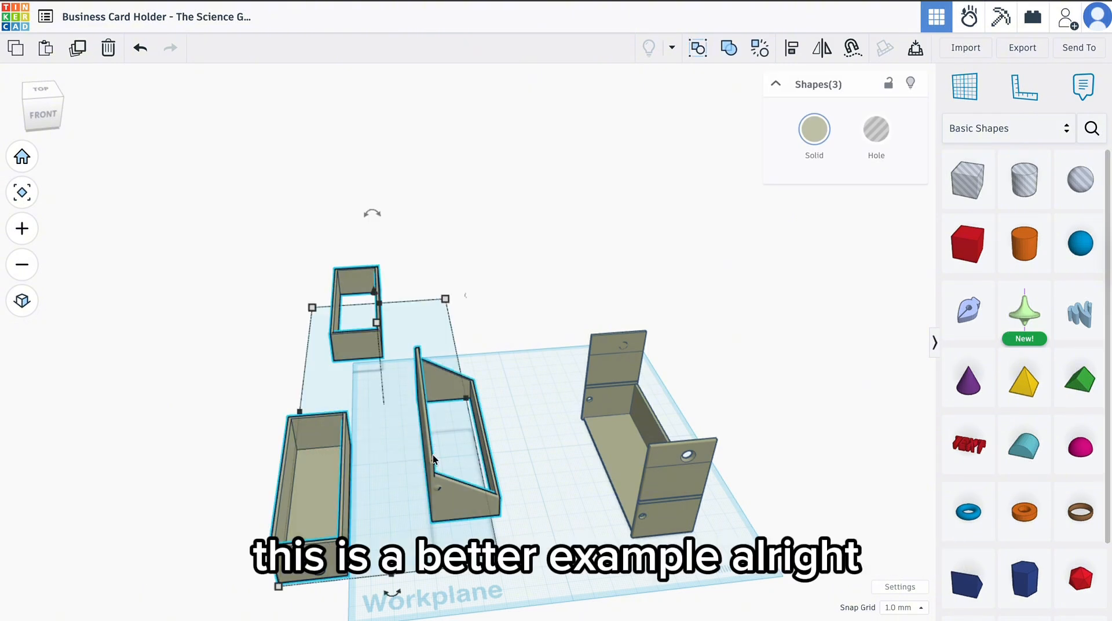
pyautogui.click(795, 55)
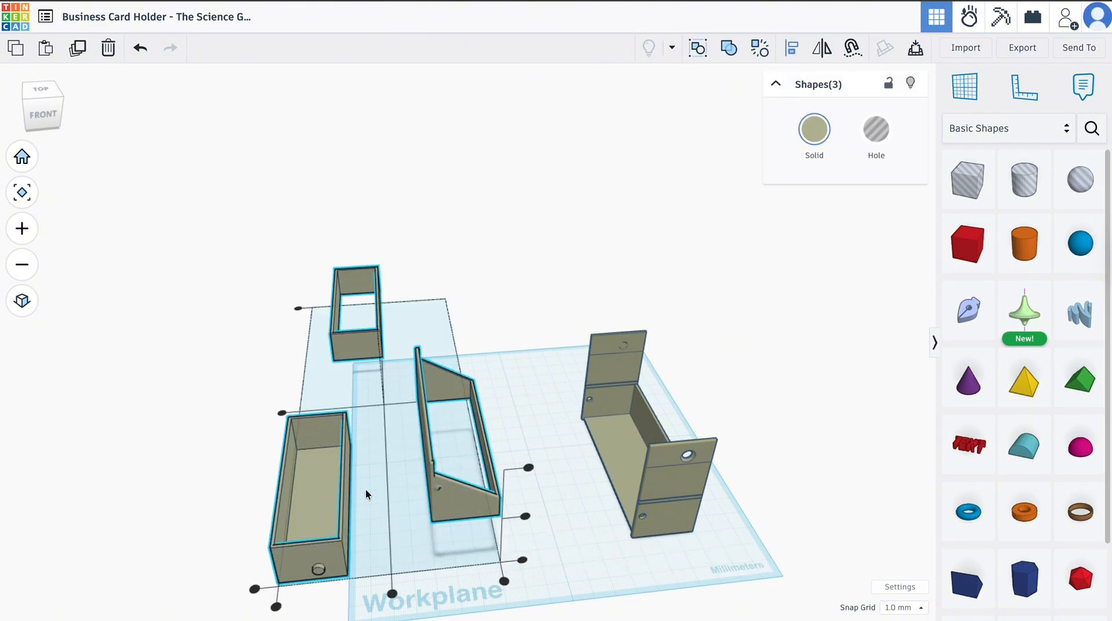
pyautogui.click(425, 431)
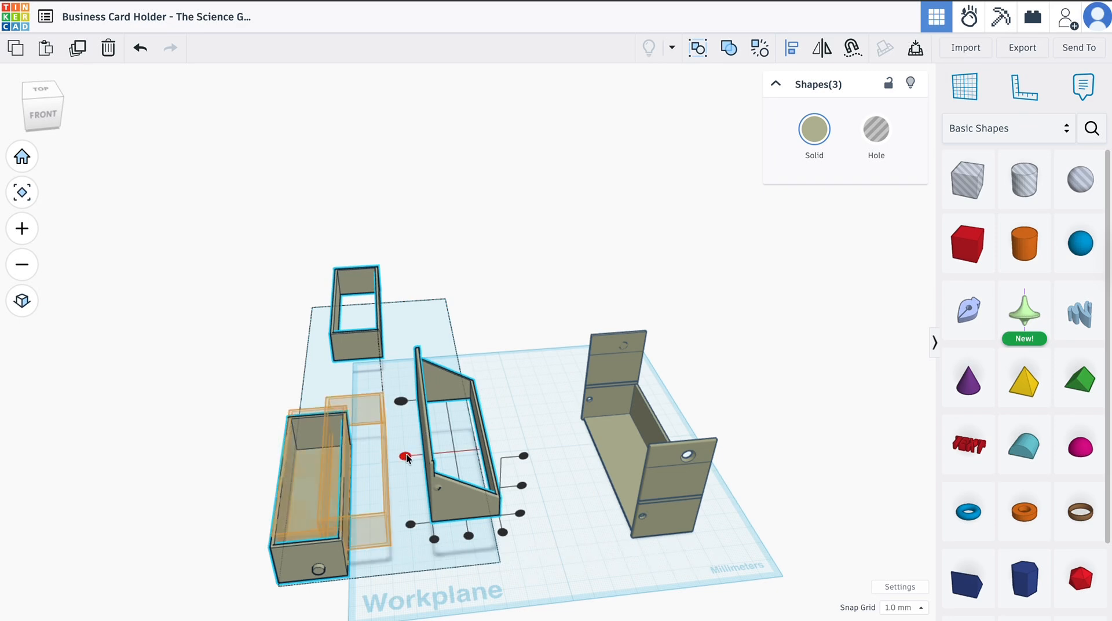
pyautogui.click(406, 456)
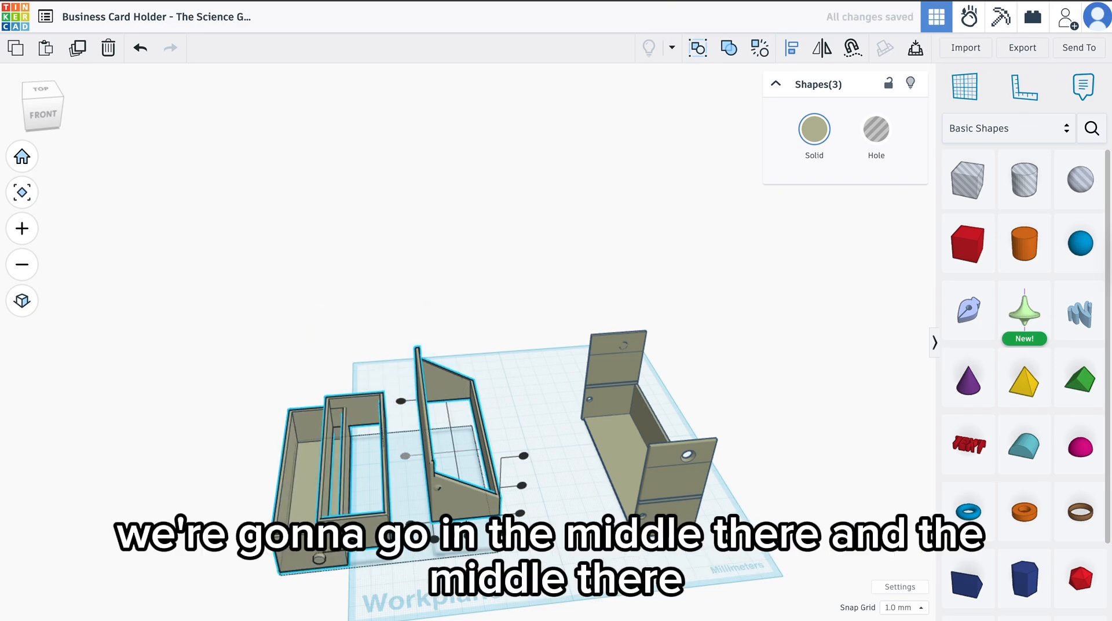
pyautogui.click(472, 539)
pyautogui.click(559, 555)
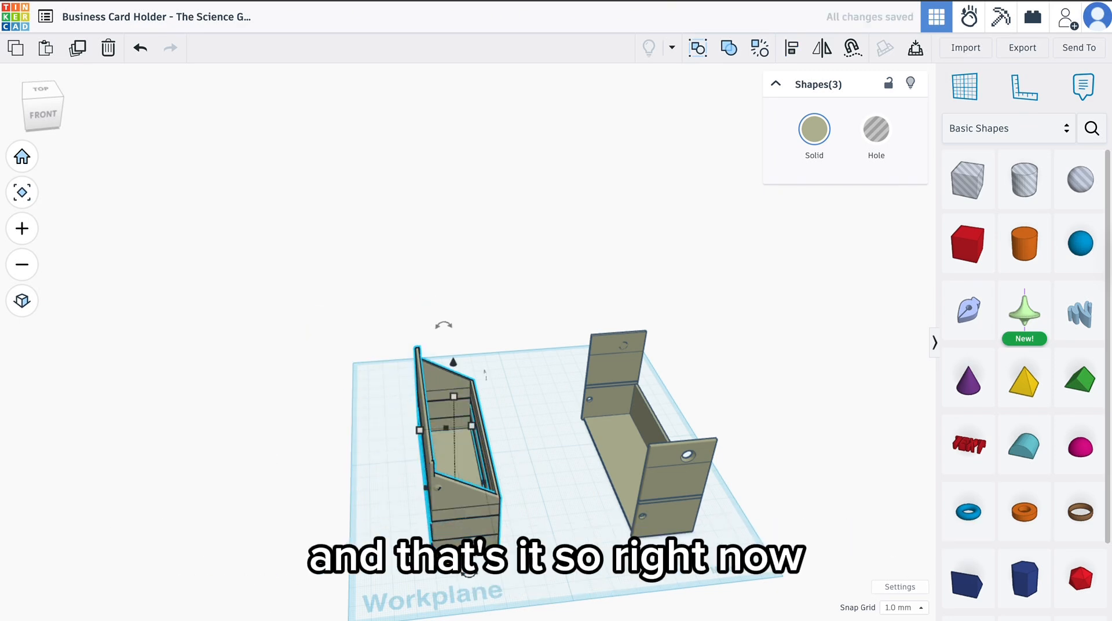
pyautogui.click(560, 556)
pyautogui.moveTo(561, 555); pyautogui.dragTo(537, 530)
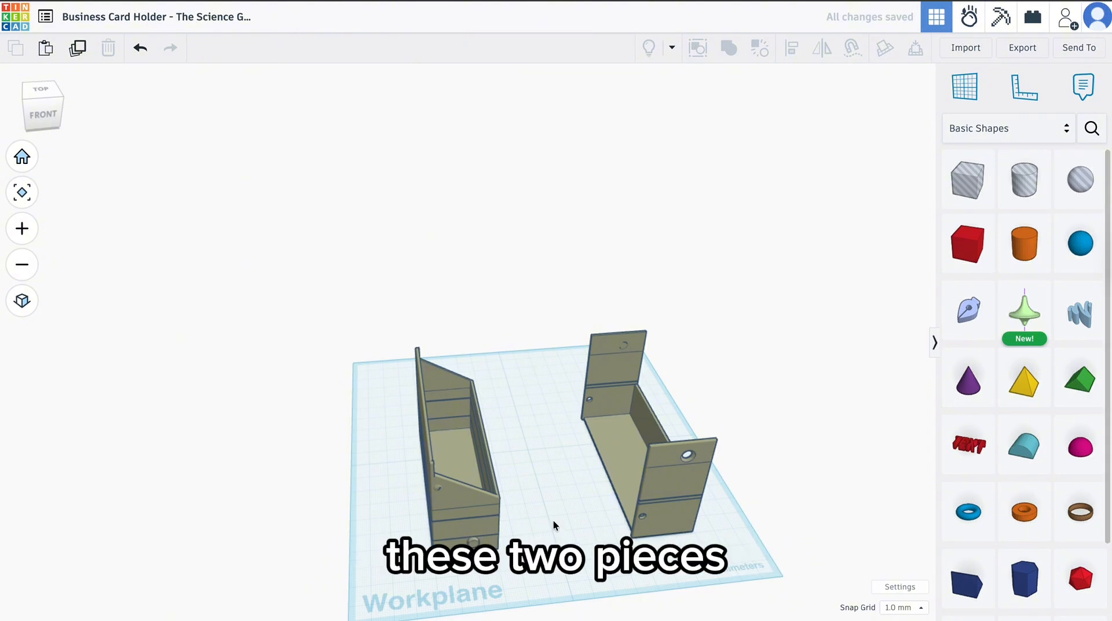
# Raise the holder's slanted upper section by 20 mm.
pyautogui.moveTo(554, 521); pyautogui.dragTo(457, 437, button='right')
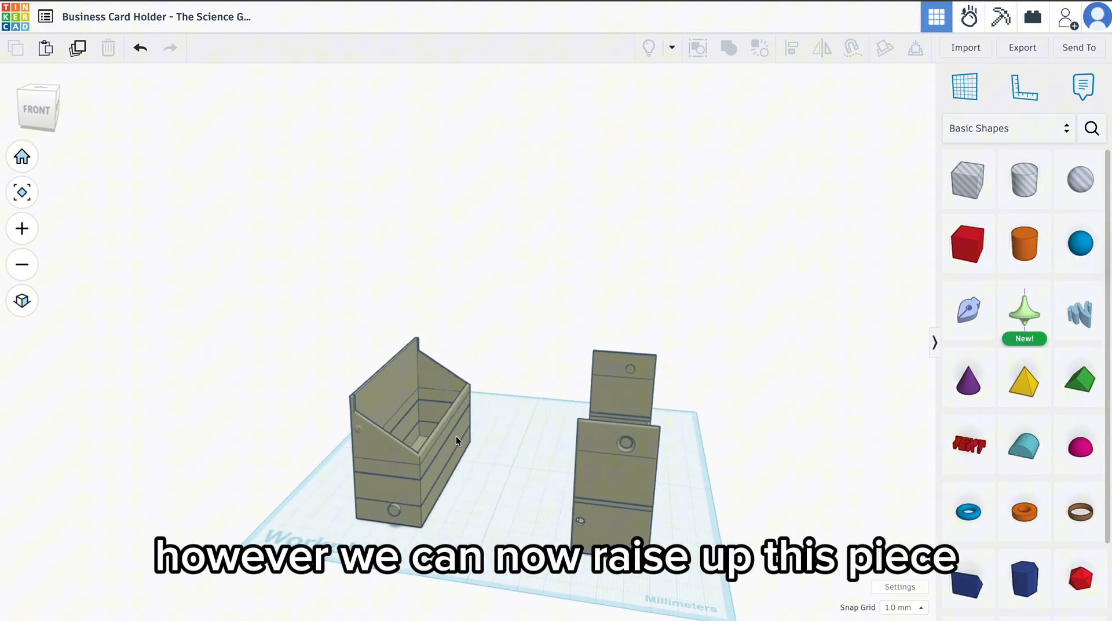
pyautogui.click(372, 389)
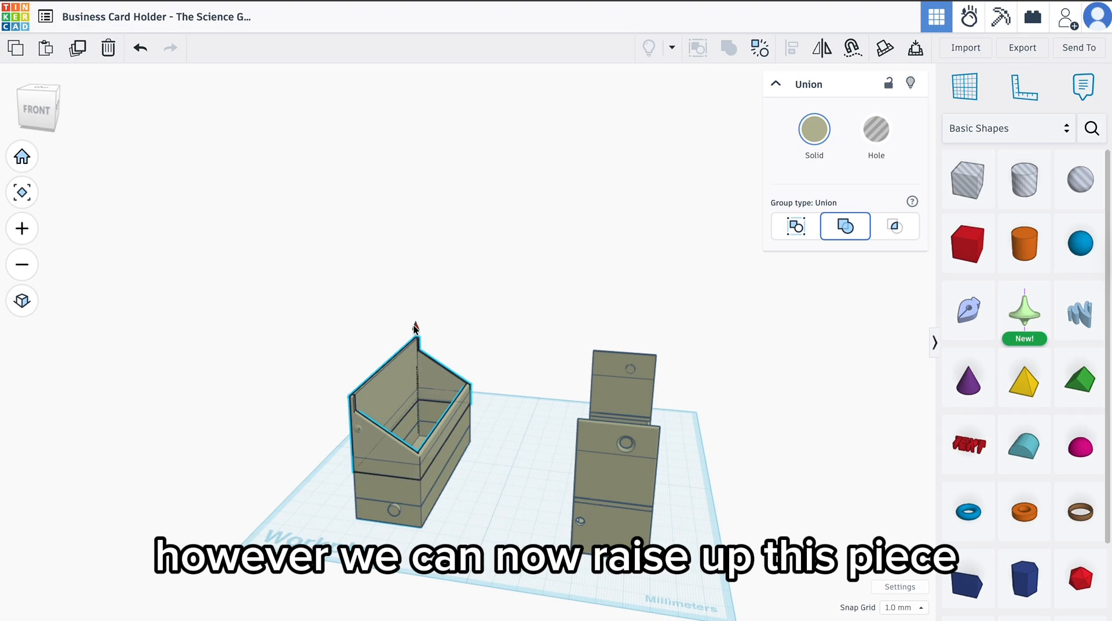
pyautogui.moveTo(415, 328); pyautogui.dragTo(415, 317)
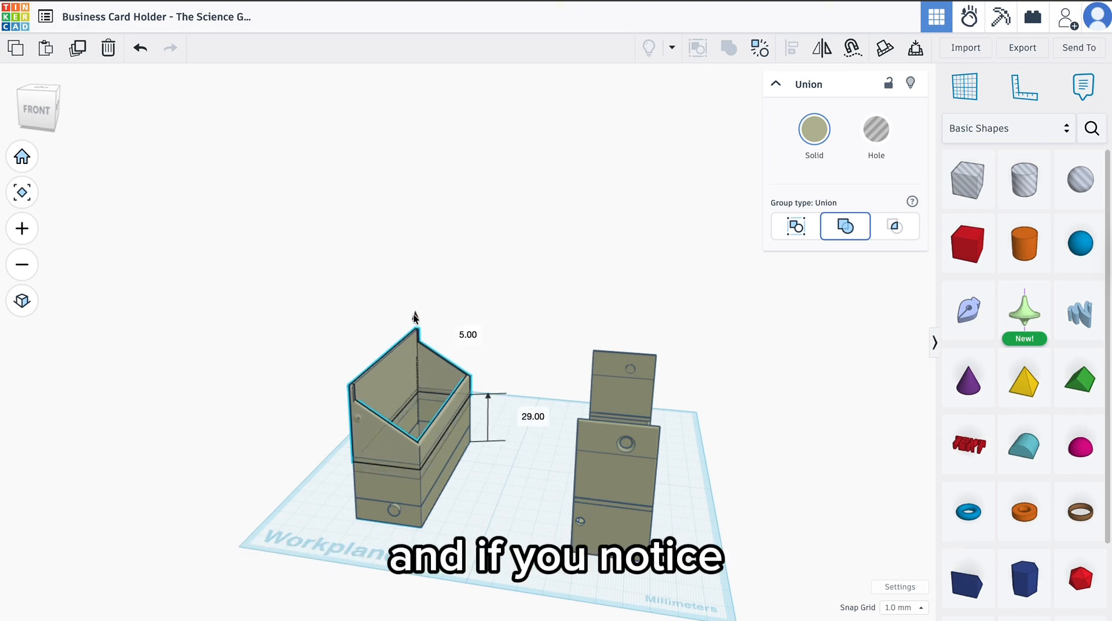
pyautogui.click(467, 335)
pyautogui.write('20')
pyautogui.press('Return')
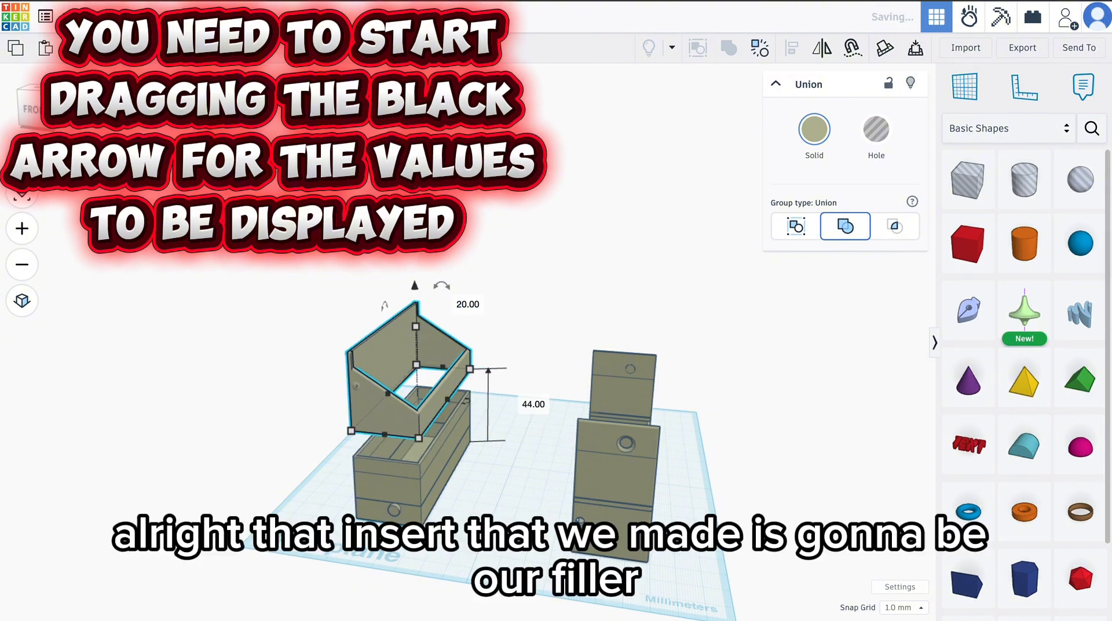
# Raise the flap's upper section with the large holes by 20 mm.
pyautogui.click(610, 365)
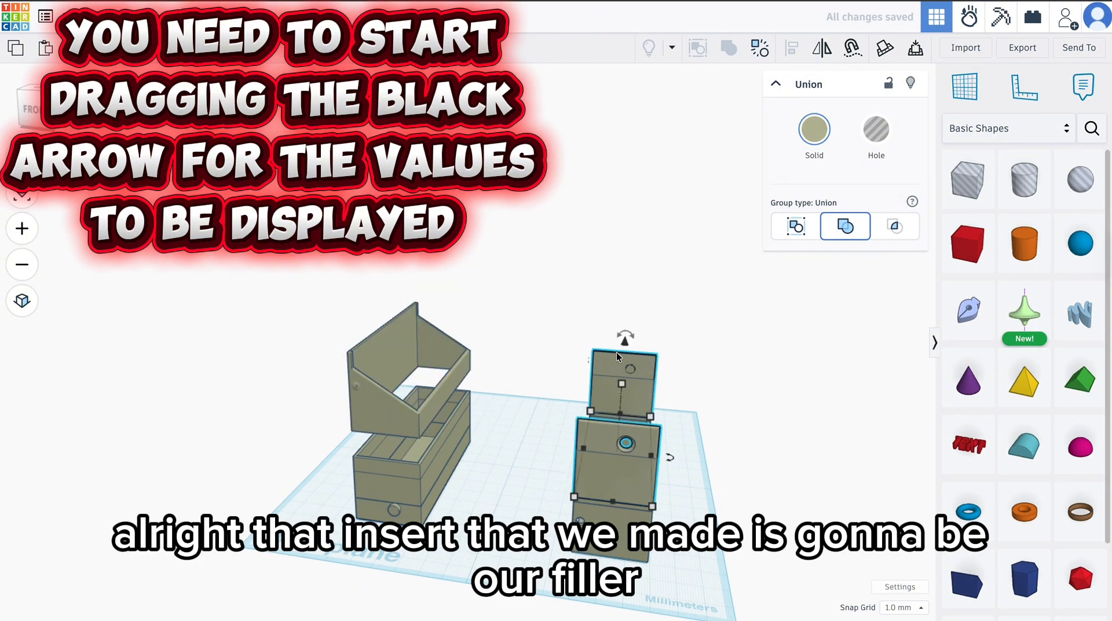
pyautogui.moveTo(625, 338)
pyautogui.moveTo(625, 338); pyautogui.dragTo(626, 329)
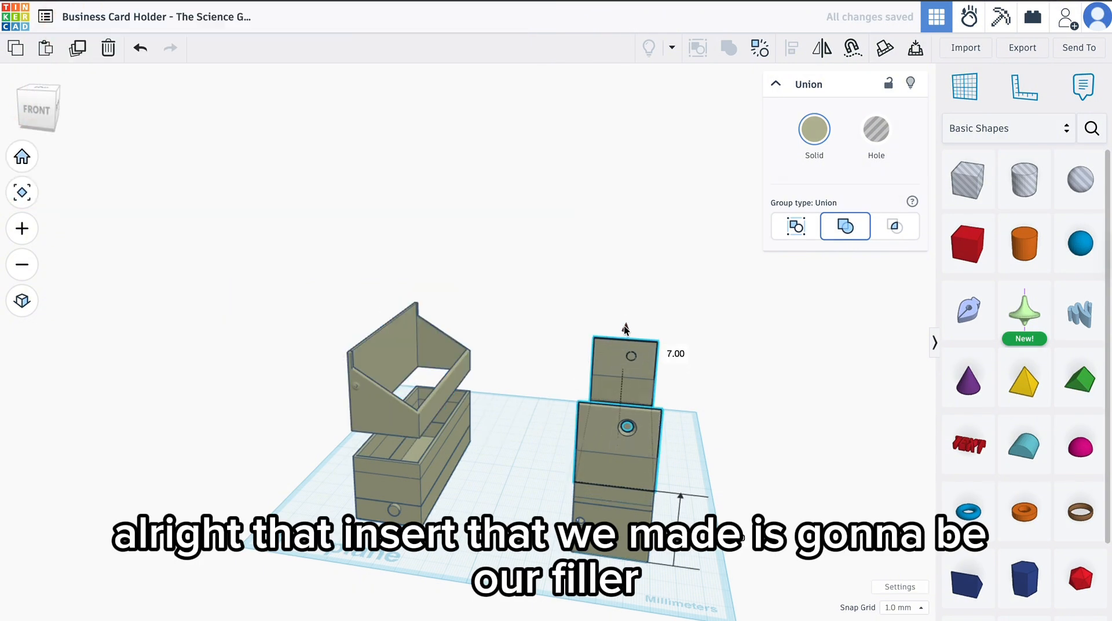
pyautogui.click(674, 354)
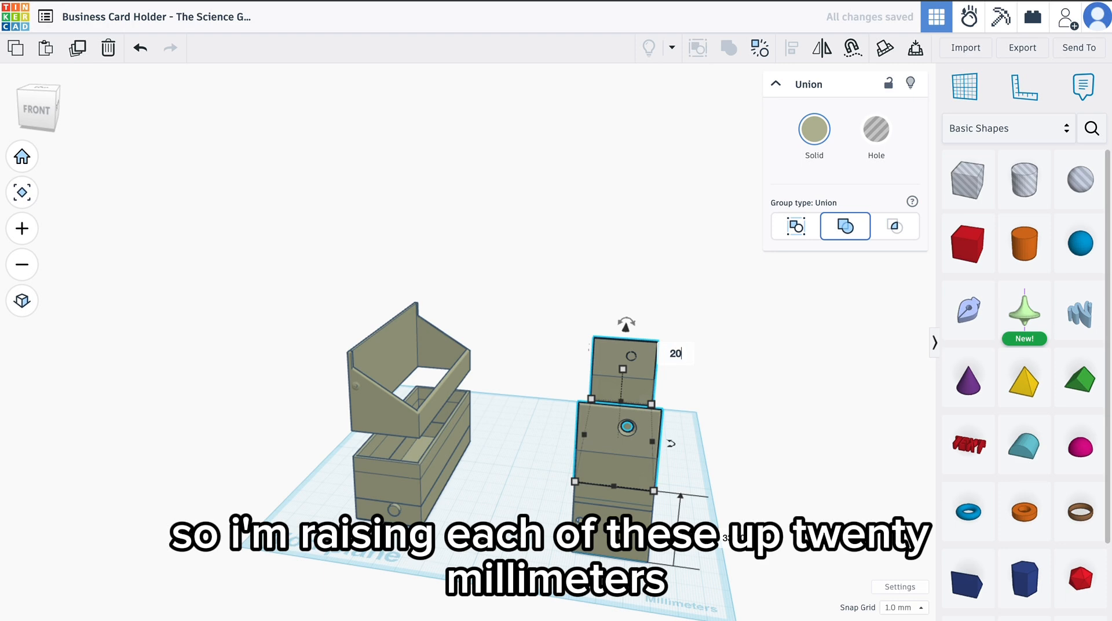
pyautogui.write('20')
pyautogui.press('Return')
pyautogui.click(499, 533)
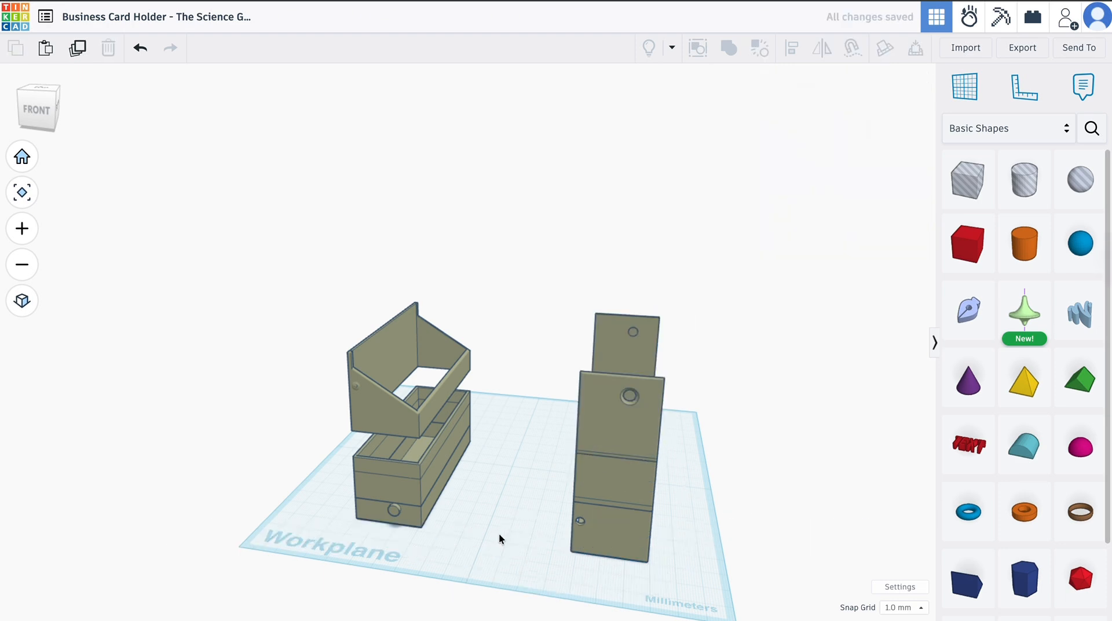
# Raise the holder's insert section 7 mm, then move it further up toward the gap beneath the slanted upper section.
pyautogui.moveTo(499, 533); pyautogui.dragTo(536, 519, button='right')
pyautogui.click(449, 457)
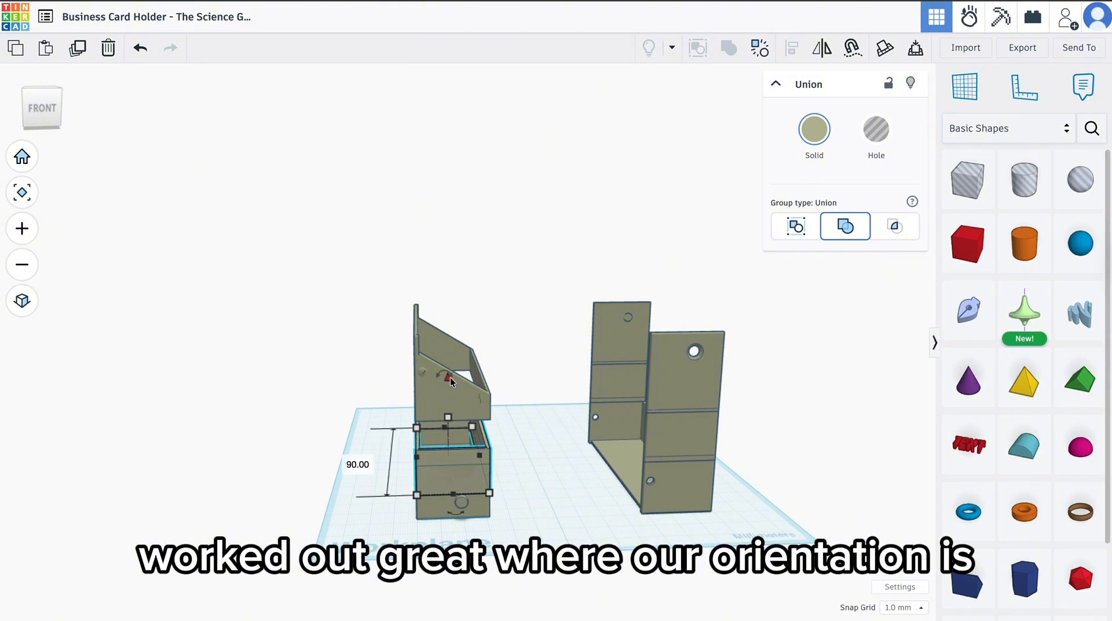
pyautogui.moveTo(450, 377)
pyautogui.mouseDown()
pyautogui.moveTo(451, 360)
pyautogui.moveTo(462, 390)
pyautogui.mouseUp()
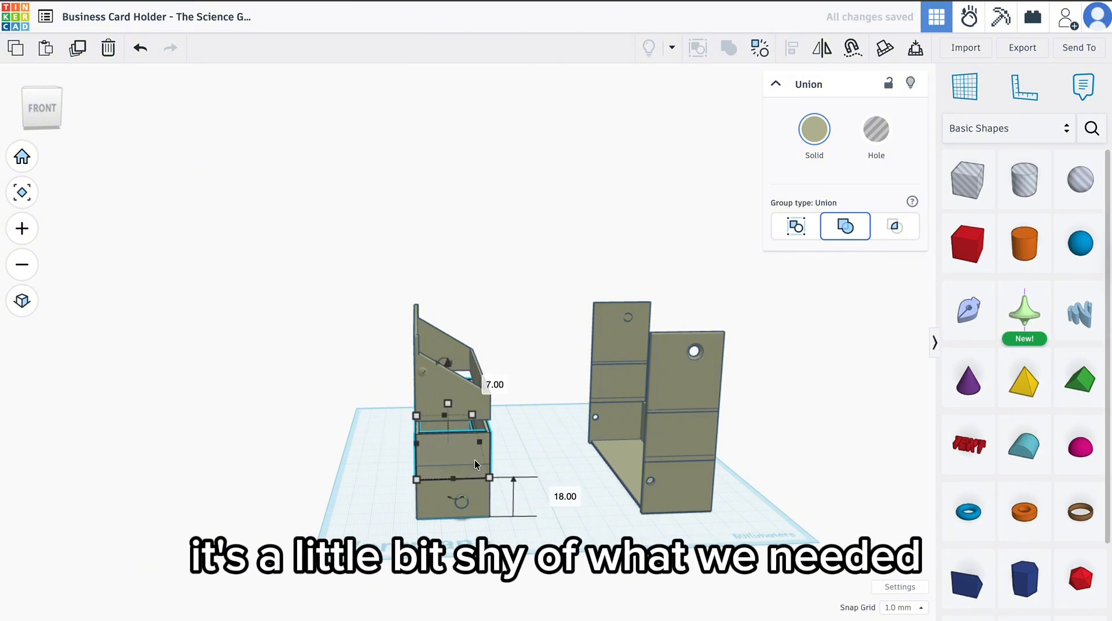
pyautogui.scroll(5, 475, 460)
pyautogui.moveTo(699, 423); pyautogui.dragTo(646, 421, button='right')
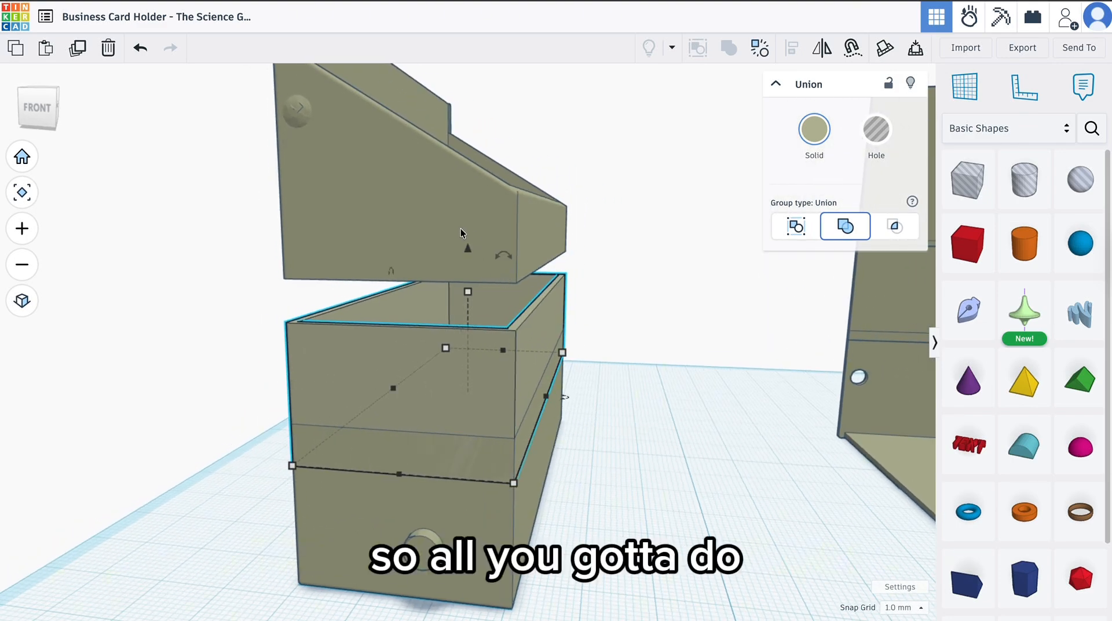
pyautogui.moveTo(468, 250); pyautogui.dragTo(468, 225)
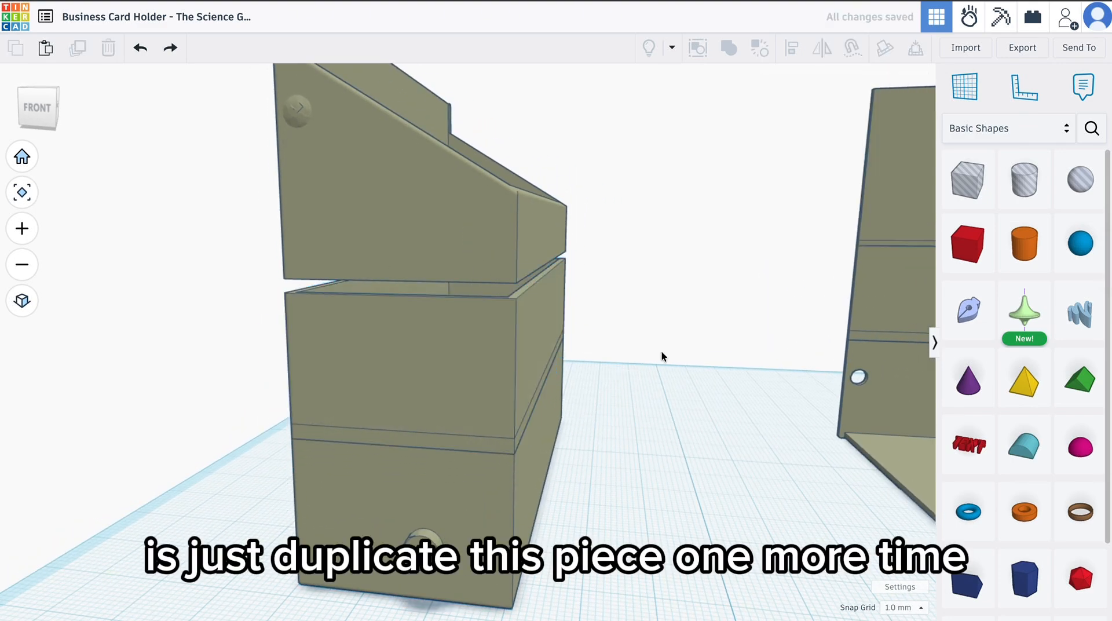
# Duplicate the holder's middle insert section and raise the copy to fill the gap beneath the slanted upper section.
pyautogui.click(471, 355)
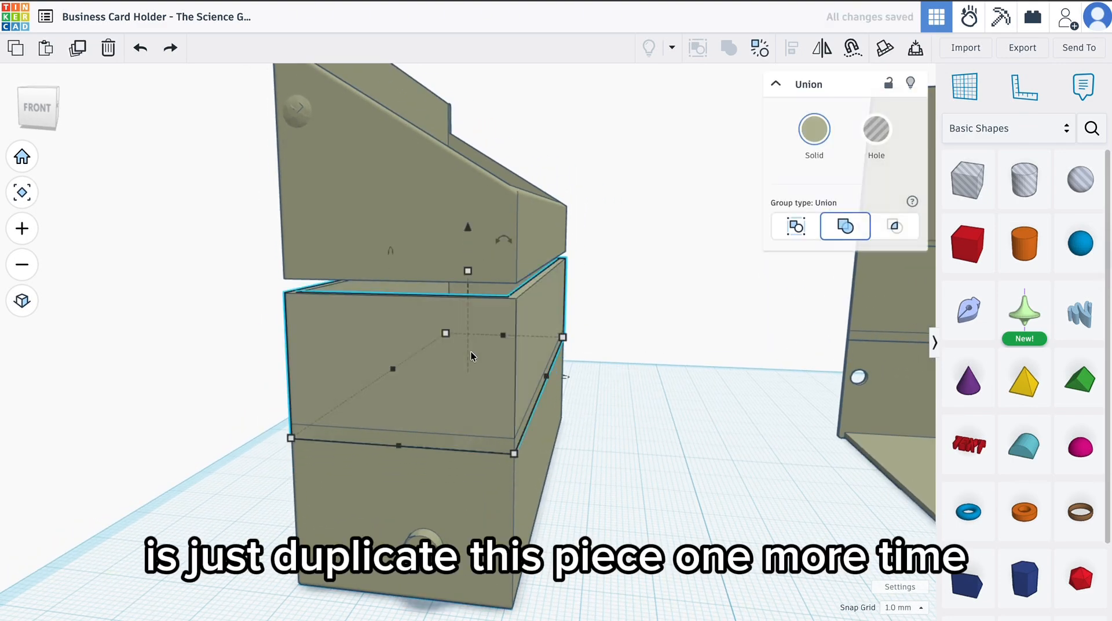
pyautogui.click(75, 50)
pyautogui.moveTo(468, 227); pyautogui.dragTo(468, 206)
pyautogui.scroll(-3, 652, 306)
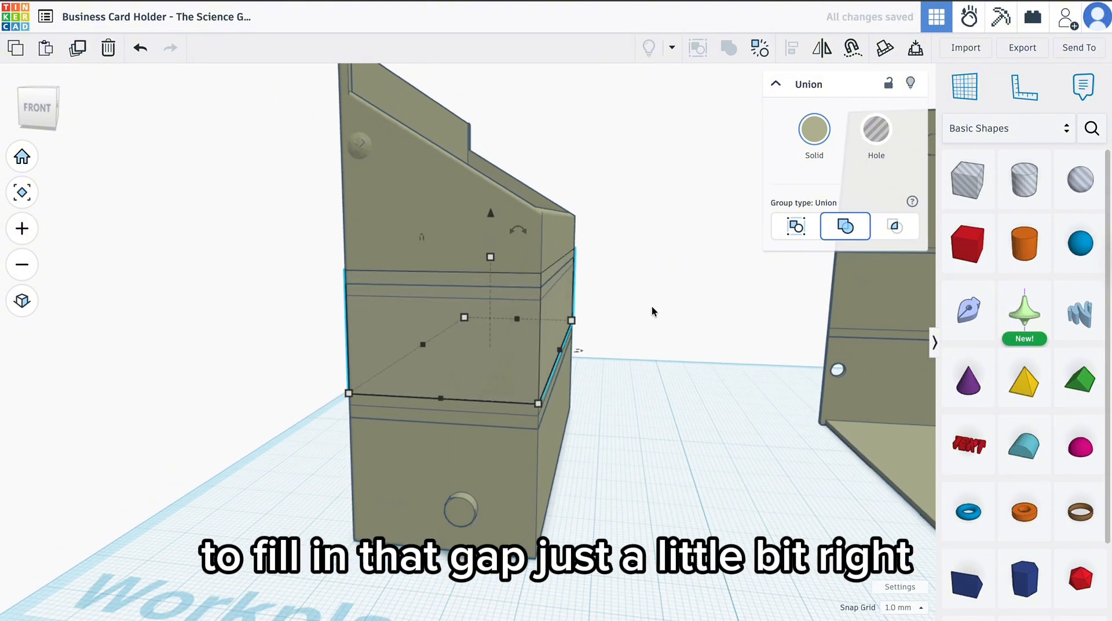
pyautogui.moveTo(700, 356); pyautogui.dragTo(555, 321, button='right')
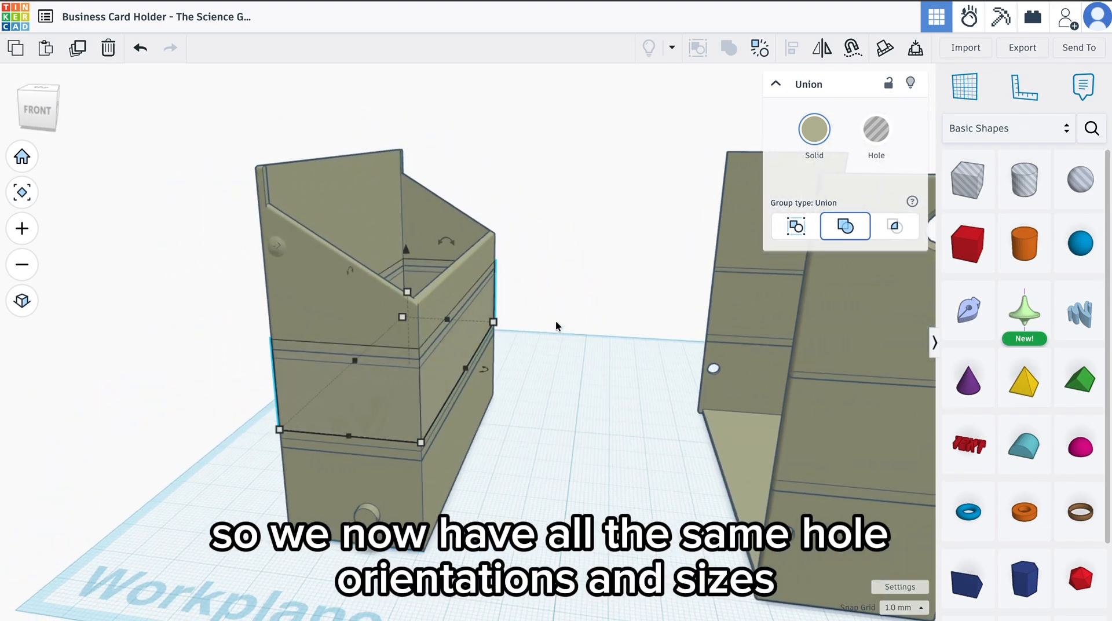
# Combine all the holder's pieces into one union, and all the flap's pieces into a second union.
pyautogui.moveTo(513, 236); pyautogui.dragTo(488, 393)
pyautogui.click(724, 60)
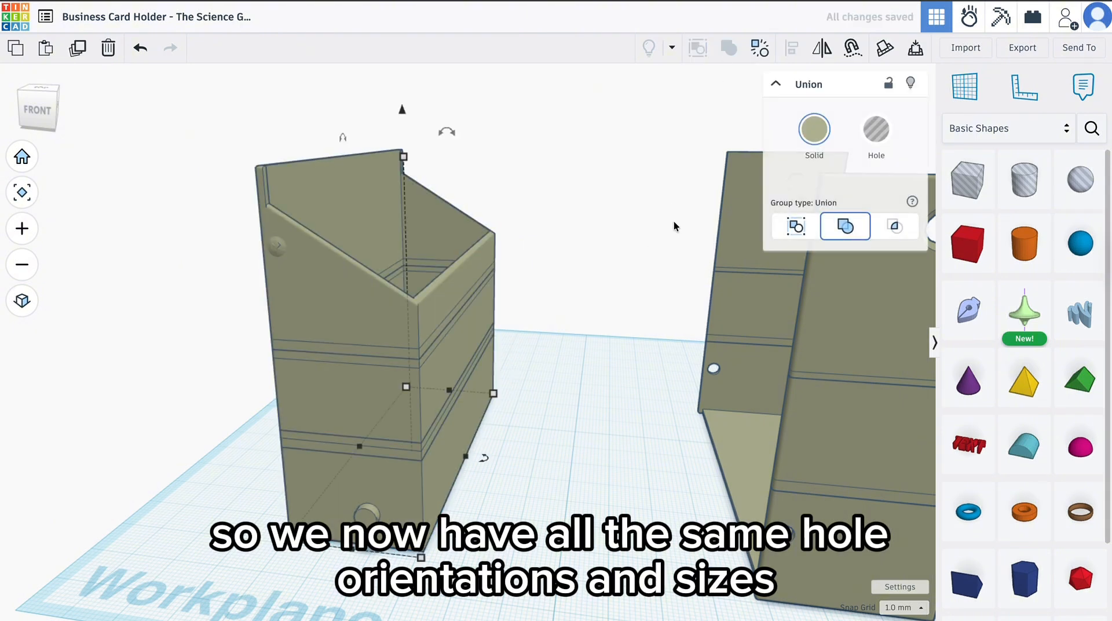
pyautogui.moveTo(673, 222); pyautogui.dragTo(731, 384)
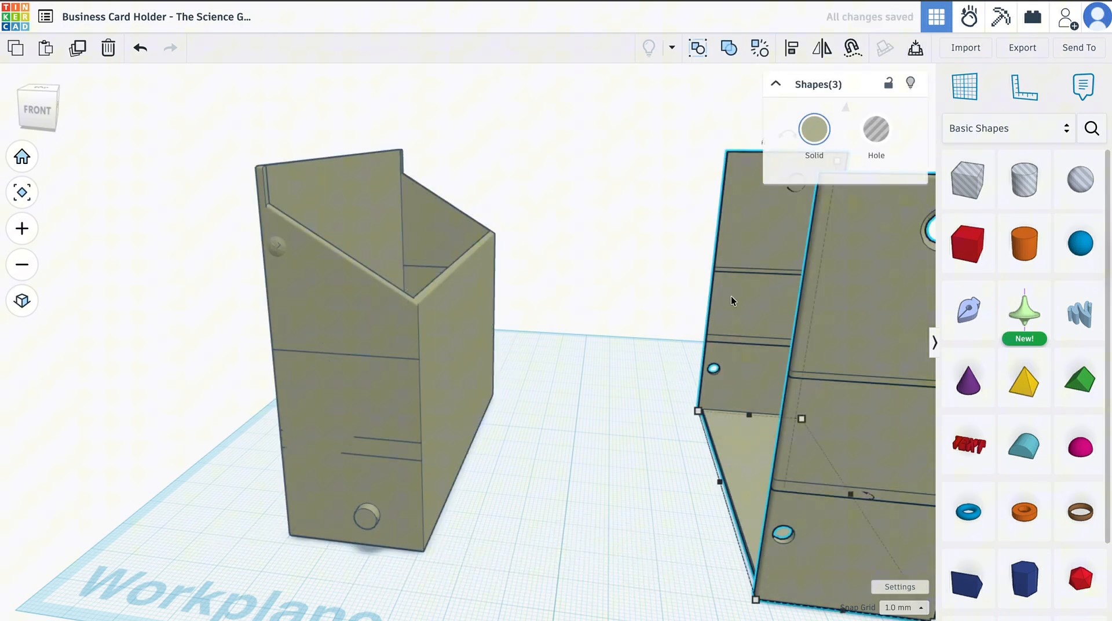
pyautogui.click(729, 48)
# Move the combined flap part about 56 mm sideways so it stands beside the holder.
pyautogui.moveTo(737, 452); pyautogui.dragTo(536, 432)
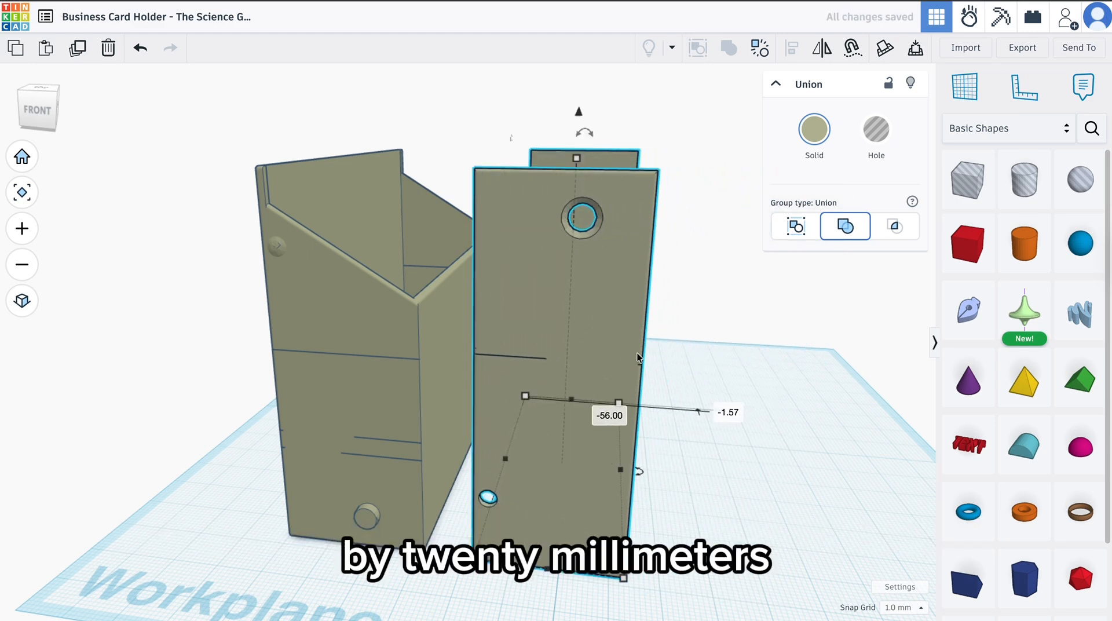
pyautogui.click(761, 360)
pyautogui.moveTo(760, 356); pyautogui.dragTo(805, 388, button='right')
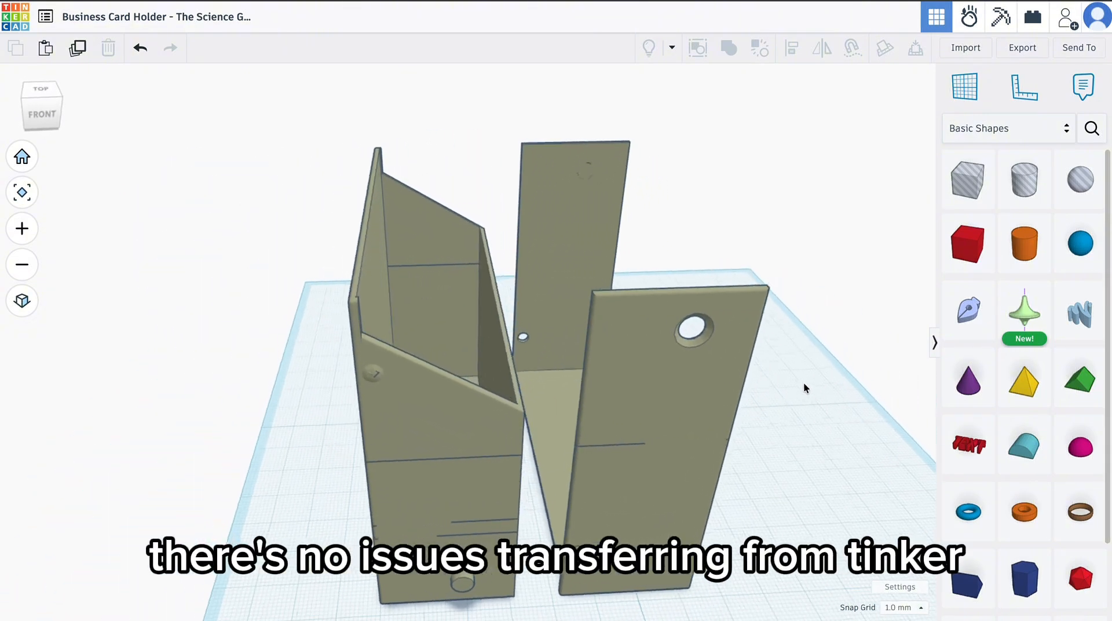
# Try resizing the depth of the holder and flap together from their front edge, and undo the resize.
pyautogui.moveTo(339, 475); pyautogui.dragTo(572, 514)
pyautogui.moveTo(526, 603)
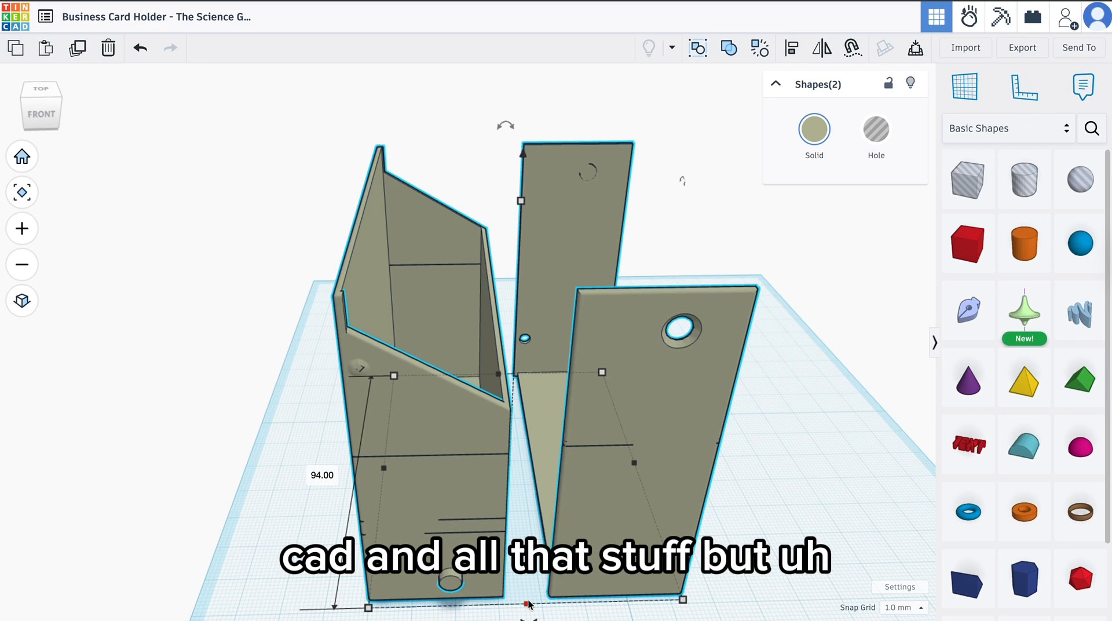
pyautogui.moveTo(527, 604); pyautogui.dragTo(489, 513)
pyautogui.hotkey('ctrl', 'z')
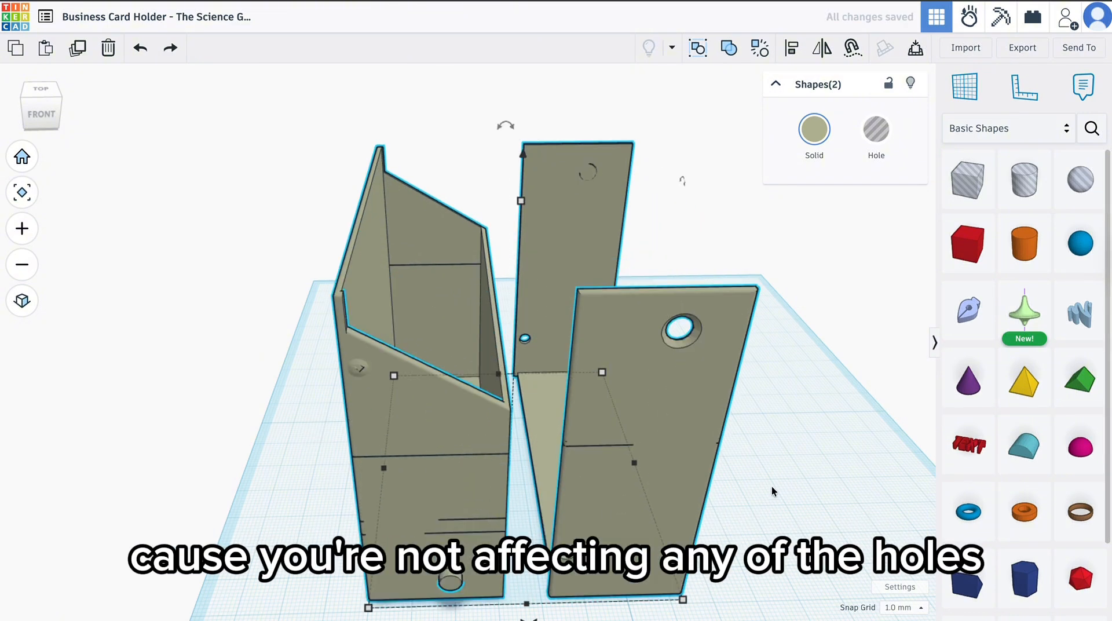
pyautogui.scroll(-5, 773, 485)
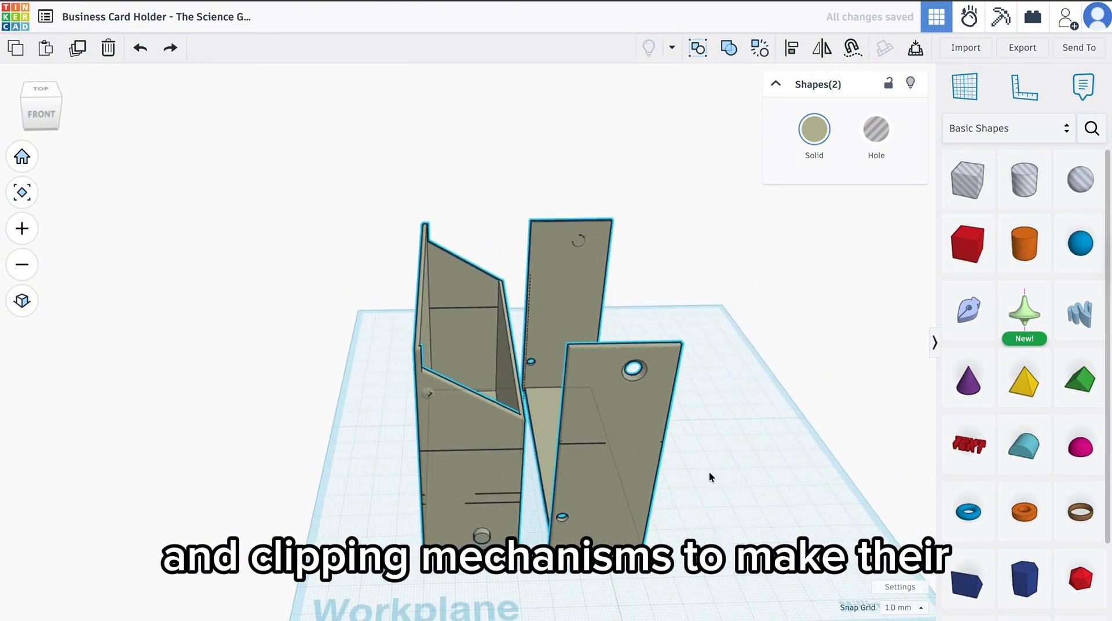
pyautogui.moveTo(709, 472); pyautogui.dragTo(562, 385, button='right')
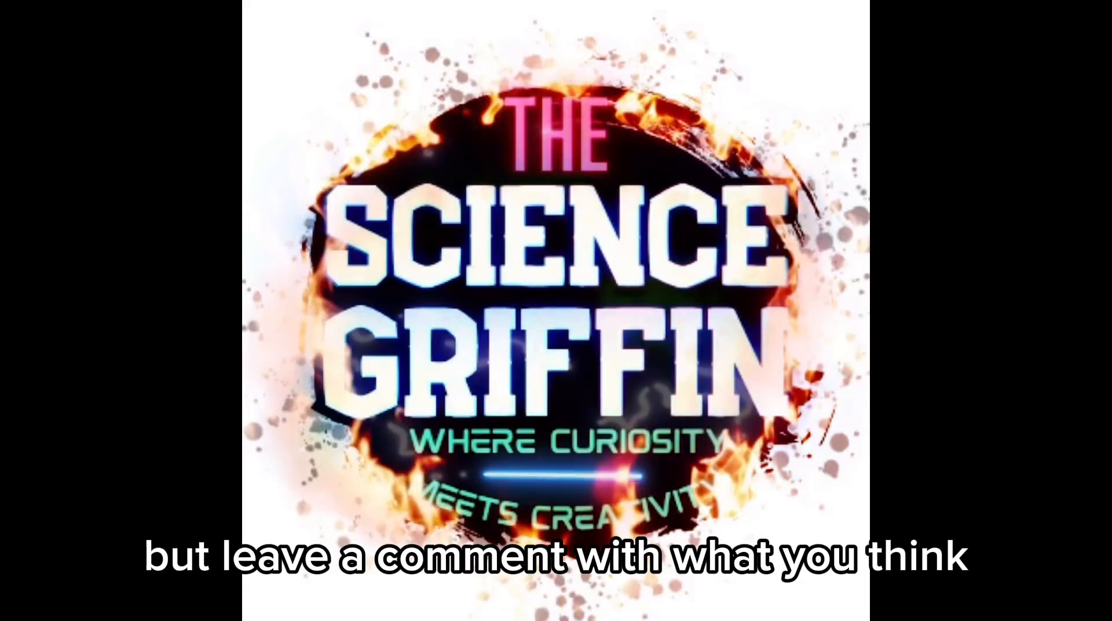